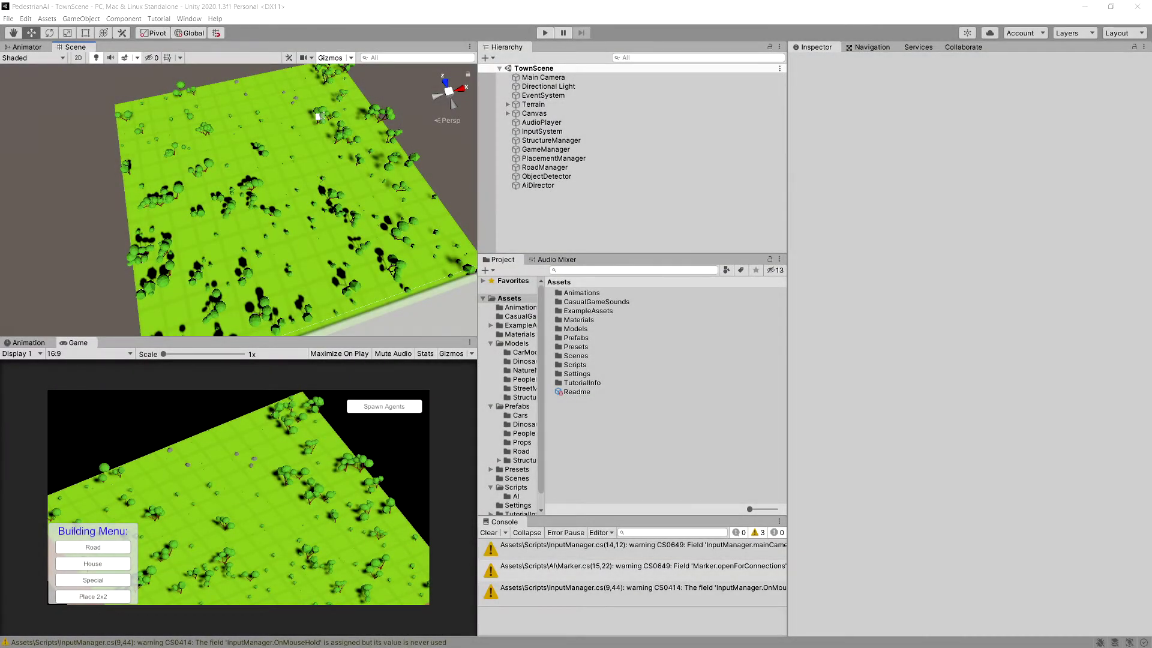
Open the Street_3Way prefab from the Road prefabs and inspect its pedestrian marker layout from several angles
{"action": "left_click", "coordinate": [519, 451]}
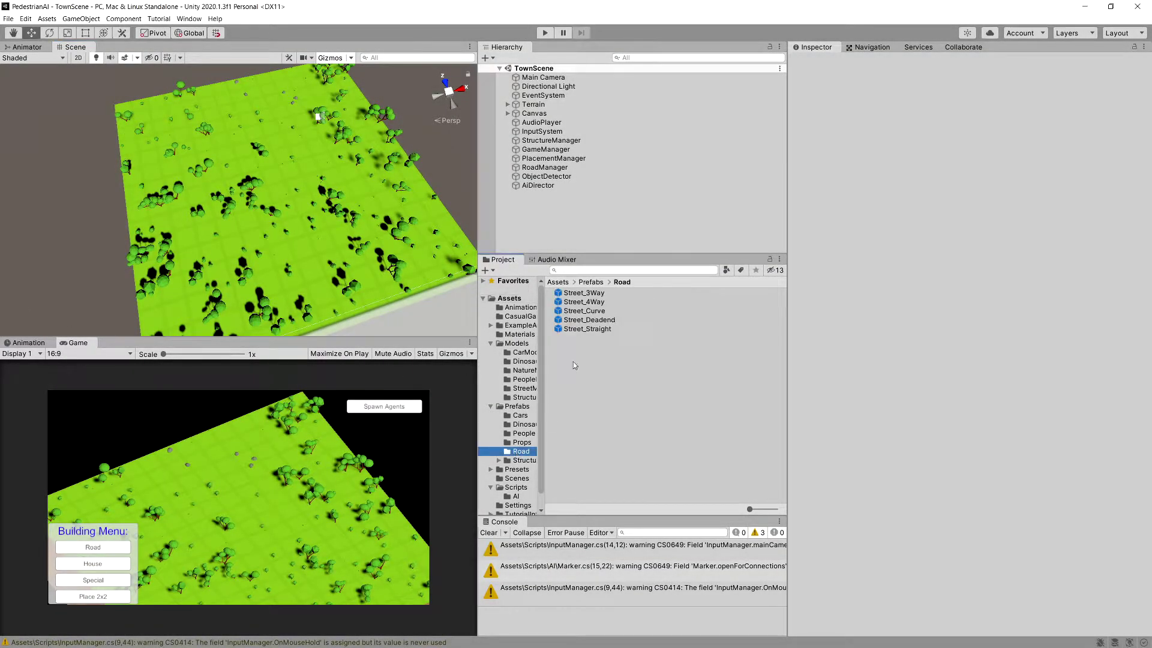
{"action": "left_click", "coordinate": [587, 293]}
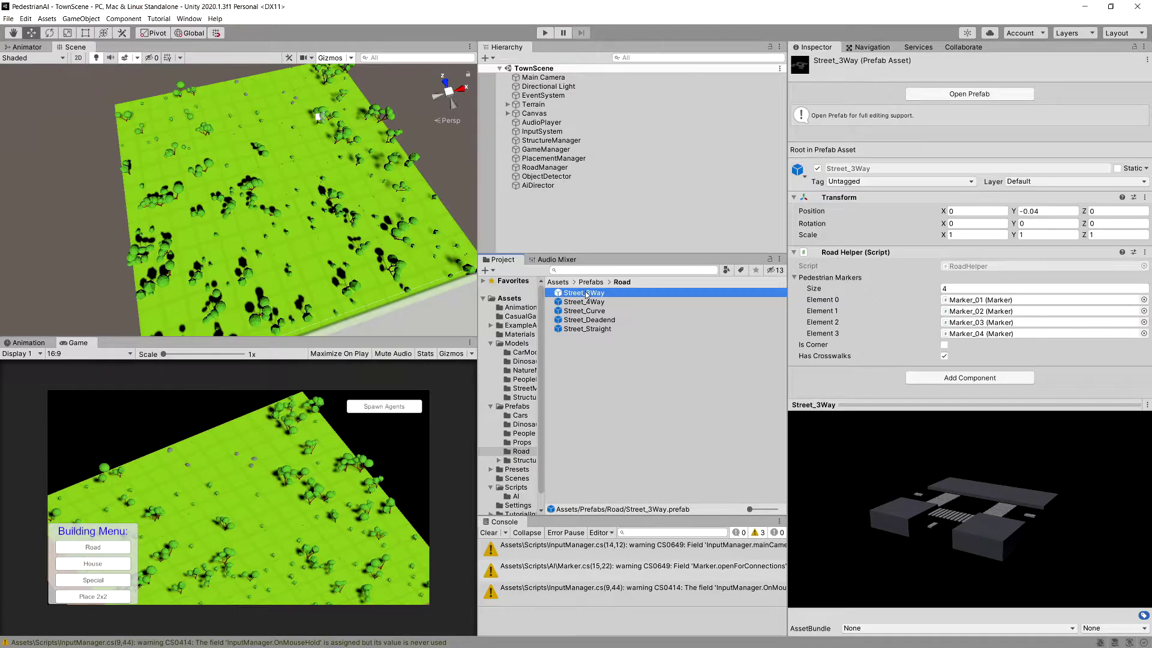
{"action": "double_click", "coordinate": [586, 294]}
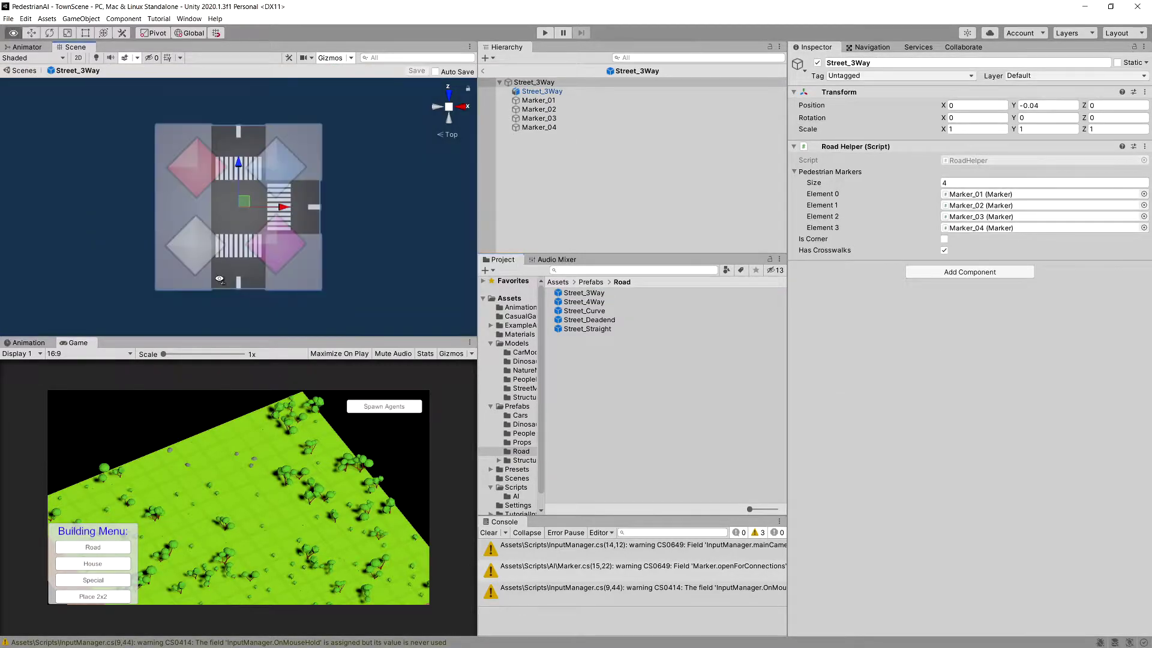
{"action": "left_click_drag", "start_coordinate": [137, 218], "coordinate": [307, 161], "text": "alt"}
{"action": "middle_click_drag", "start_coordinate": [307, 160], "coordinate": [317, 204]}
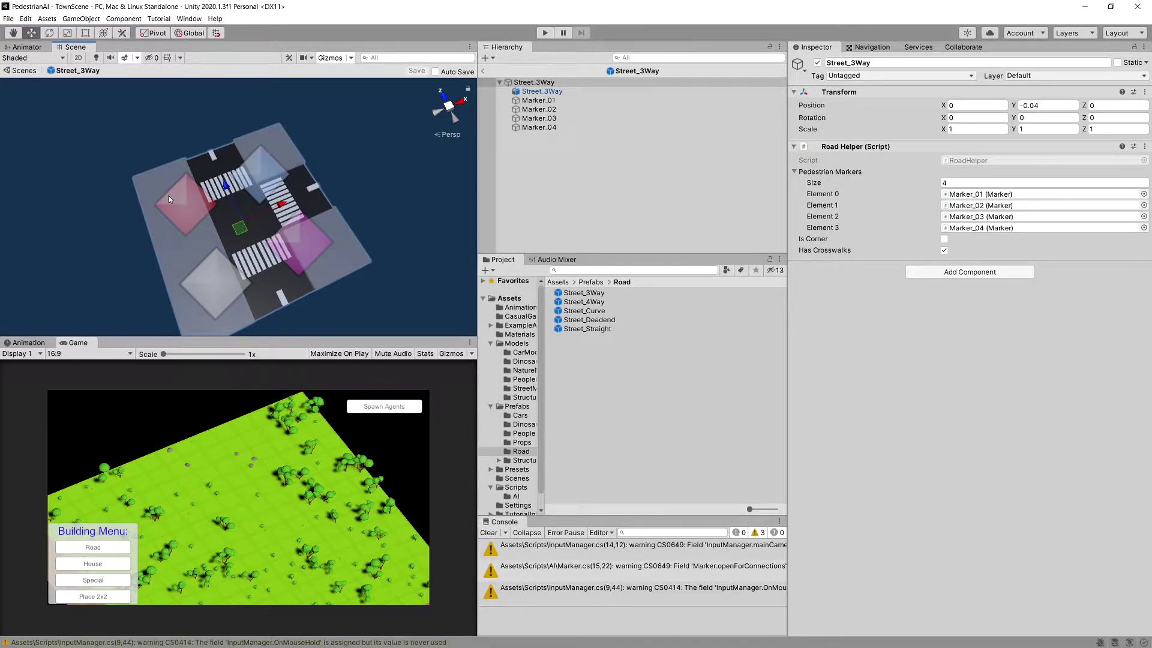
{"action": "left_click_drag", "start_coordinate": [168, 196], "coordinate": [228, 198], "text": "alt"}
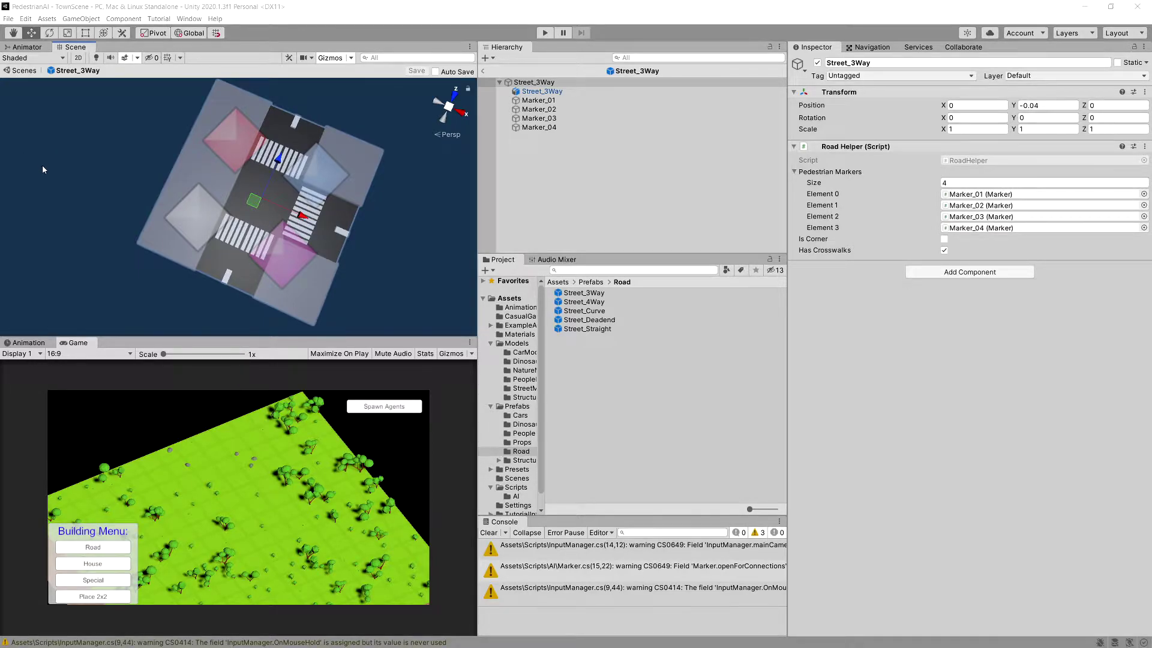
{"action": "right_click_drag", "start_coordinate": [126, 138], "coordinate": [238, 208]}
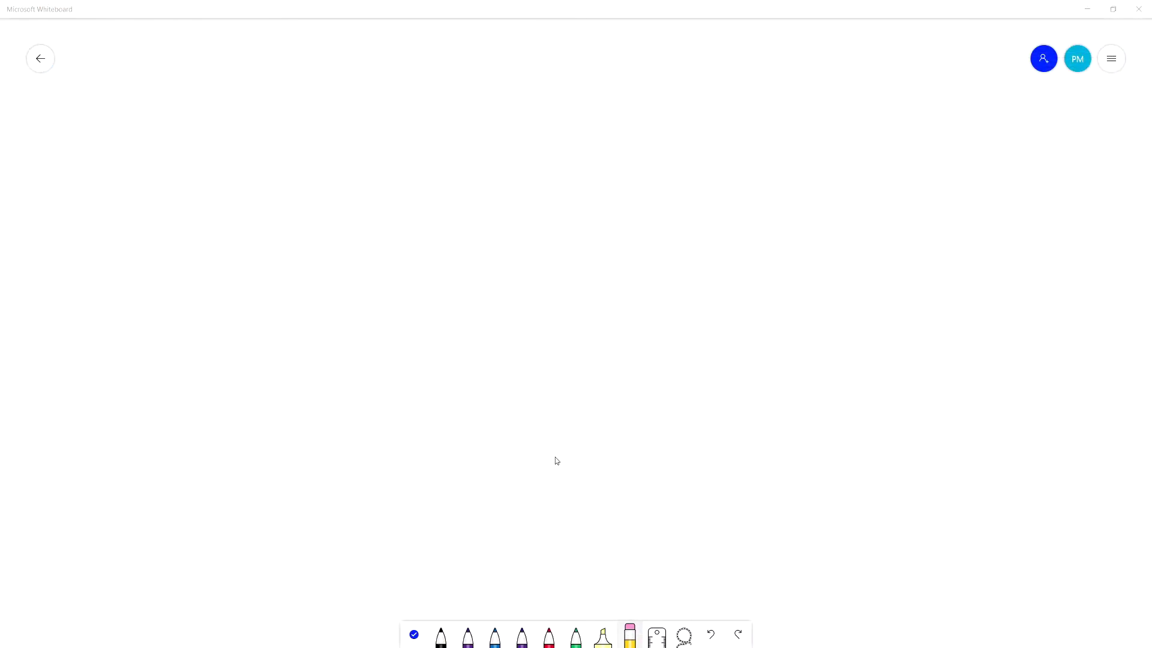
Switch to Microsoft Whiteboard and sketch a square dead-end road tile with dashed lane markings in black
{"action": "left_click", "coordinate": [449, 624]}
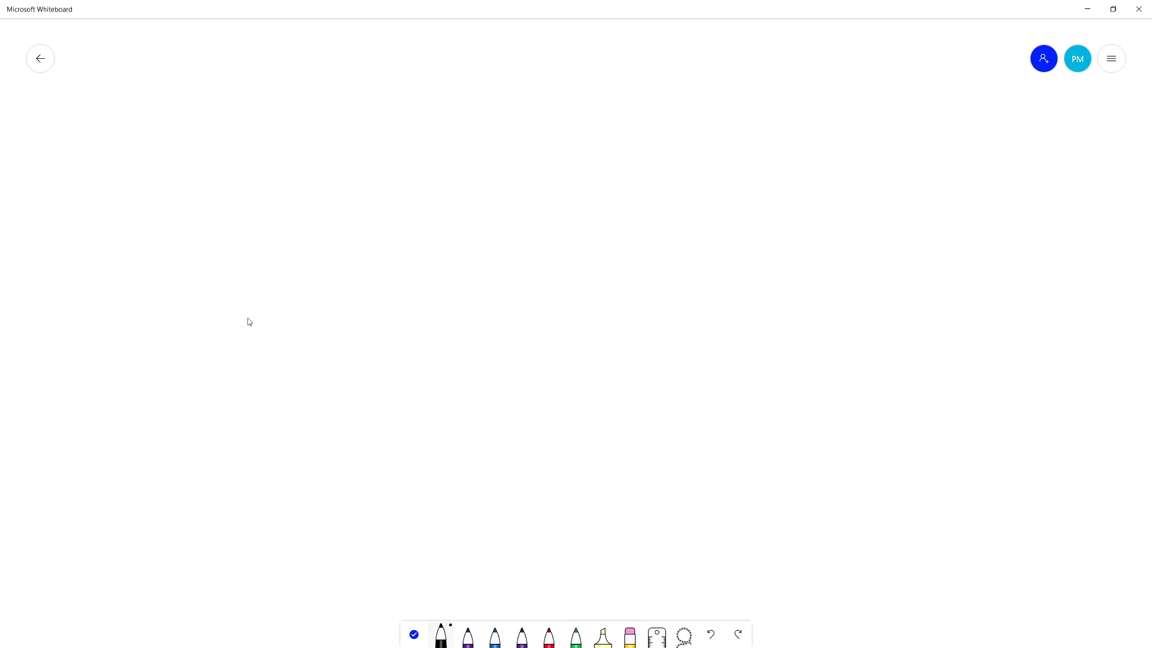
{"action": "mouse_move", "coordinate": [241, 293]}
{"action": "left_mouse_down"}
{"action": "mouse_move", "coordinate": [244, 340]}
{"action": "mouse_move", "coordinate": [264, 343]}
{"action": "mouse_move", "coordinate": [269, 288]}
{"action": "mouse_move", "coordinate": [368, 281]}
{"action": "mouse_move", "coordinate": [364, 309]}
{"action": "mouse_move", "coordinate": [296, 327]}
{"action": "mouse_move", "coordinate": [331, 344]}
{"action": "mouse_move", "coordinate": [368, 364]}
{"action": "left_mouse_up"}
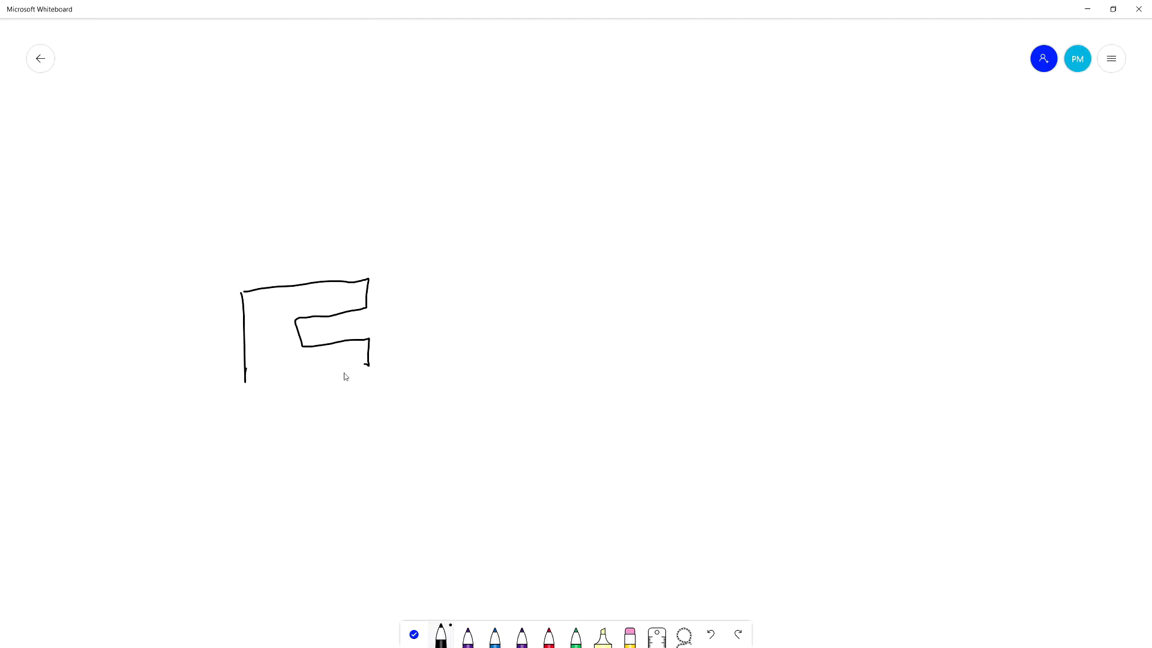
{"action": "left_click_drag", "start_coordinate": [246, 385], "coordinate": [367, 363]}
{"action": "left_click_drag", "start_coordinate": [362, 306], "coordinate": [364, 329]}
Sketch a straight road tile with two road edges and a dashed centre line beside the dead-end tile
{"action": "left_click_drag", "start_coordinate": [421, 273], "coordinate": [425, 362]}
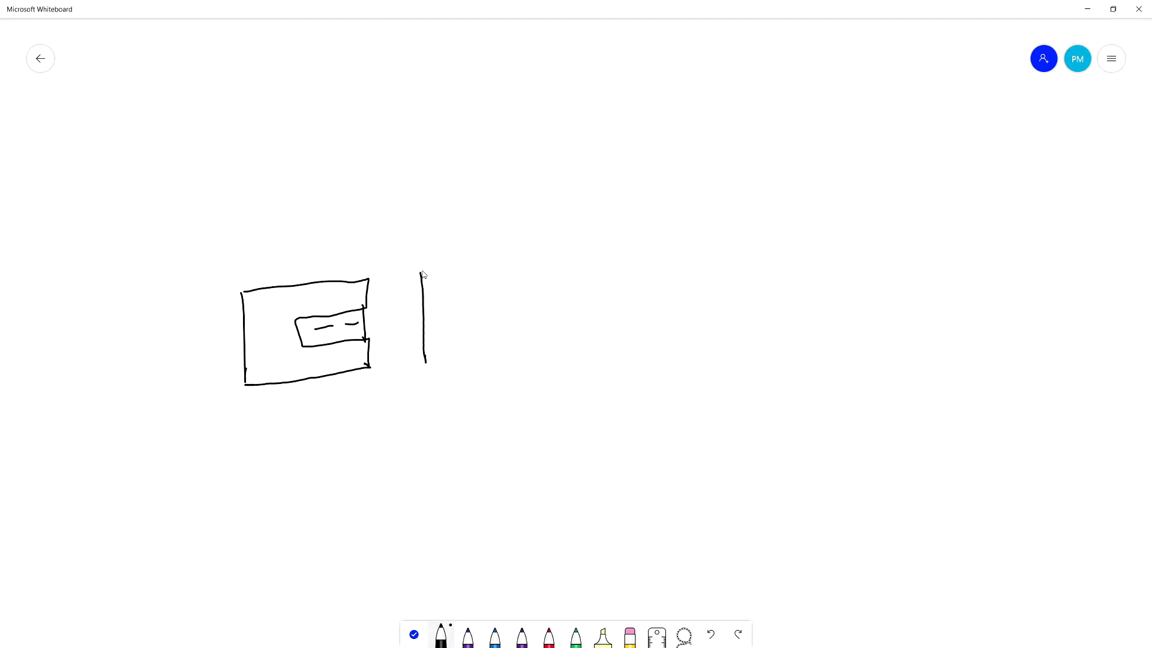
{"action": "mouse_move", "coordinate": [422, 272]}
{"action": "left_mouse_down"}
{"action": "mouse_move", "coordinate": [564, 260]}
{"action": "mouse_move", "coordinate": [553, 352]}
{"action": "left_mouse_up"}
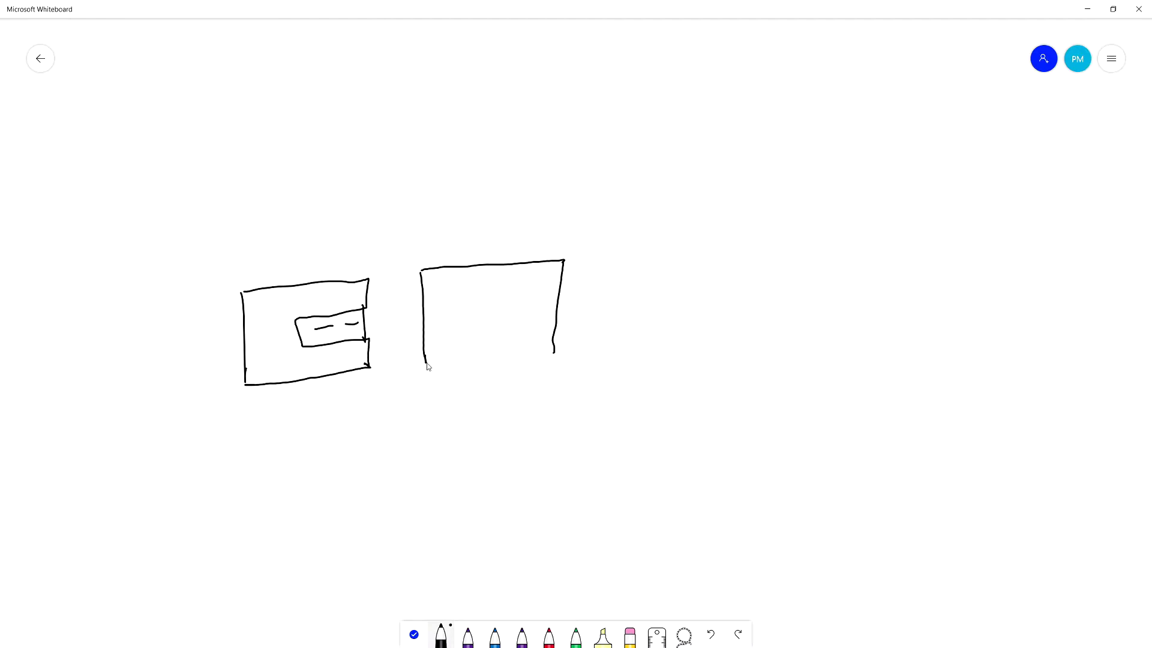
{"action": "left_click_drag", "start_coordinate": [425, 363], "coordinate": [549, 356]}
{"action": "left_click_drag", "start_coordinate": [425, 298], "coordinate": [553, 295]}
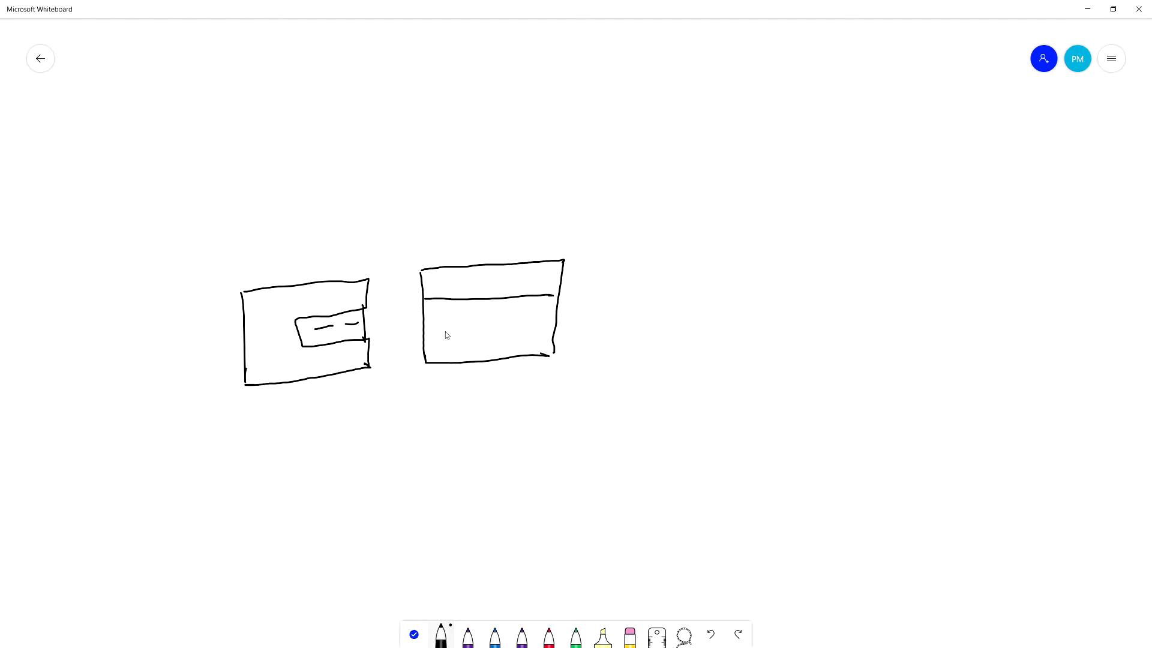
{"action": "left_click_drag", "start_coordinate": [432, 329], "coordinate": [546, 325]}
{"action": "left_click_drag", "start_coordinate": [454, 311], "coordinate": [459, 311]}
{"action": "left_click_drag", "start_coordinate": [482, 312], "coordinate": [496, 312]}
{"action": "left_click_drag", "start_coordinate": [528, 308], "coordinate": [539, 307]}
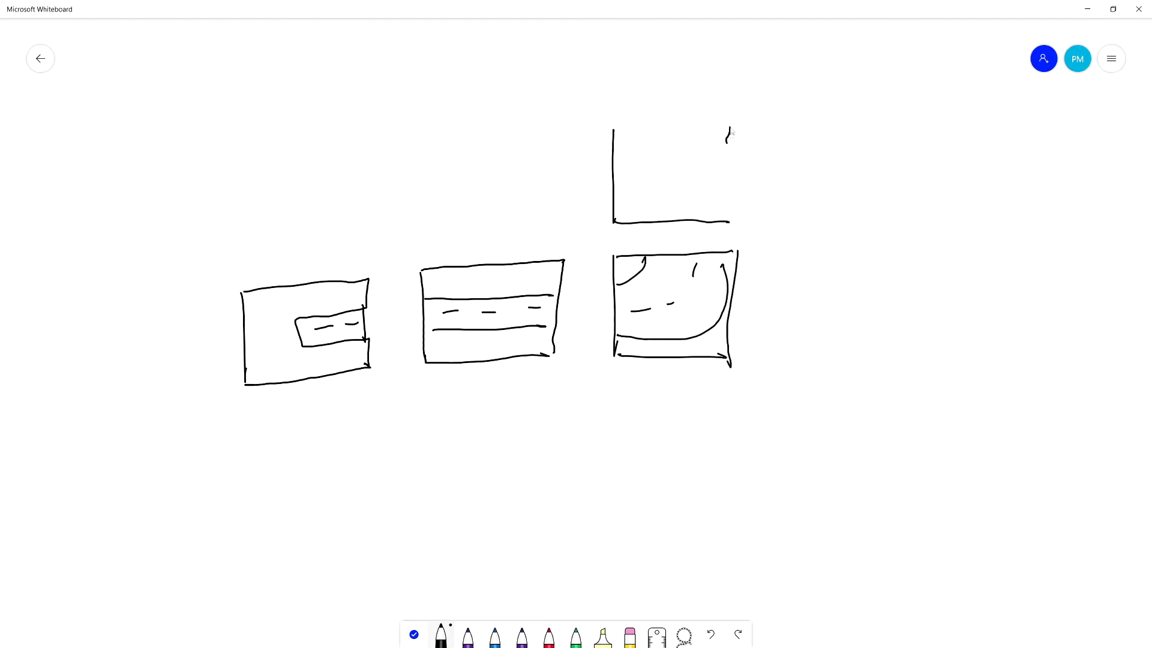
Complete the four-way intersection tile above the curved tile with its outline, sidewalk corners and lane markings
{"action": "left_click_drag", "start_coordinate": [622, 128], "coordinate": [729, 127]}
{"action": "left_click_drag", "start_coordinate": [730, 129], "coordinate": [726, 218]}
{"action": "left_click_drag", "start_coordinate": [621, 191], "coordinate": [642, 216]}
{"action": "mouse_move", "coordinate": [619, 148]}
{"action": "left_mouse_down"}
{"action": "mouse_move", "coordinate": [652, 151]}
{"action": "mouse_move", "coordinate": [648, 132]}
{"action": "left_mouse_up"}
{"action": "mouse_move", "coordinate": [702, 128]}
{"action": "left_mouse_down"}
{"action": "mouse_move", "coordinate": [727, 163]}
{"action": "mouse_move", "coordinate": [698, 213]}
{"action": "mouse_move", "coordinate": [730, 193]}
{"action": "mouse_move", "coordinate": [673, 148]}
{"action": "left_mouse_up"}
{"action": "left_click_drag", "start_coordinate": [671, 201], "coordinate": [670, 216]}
{"action": "left_click_drag", "start_coordinate": [630, 170], "coordinate": [639, 170]}
{"action": "left_click_drag", "start_coordinate": [714, 180], "coordinate": [725, 180]}
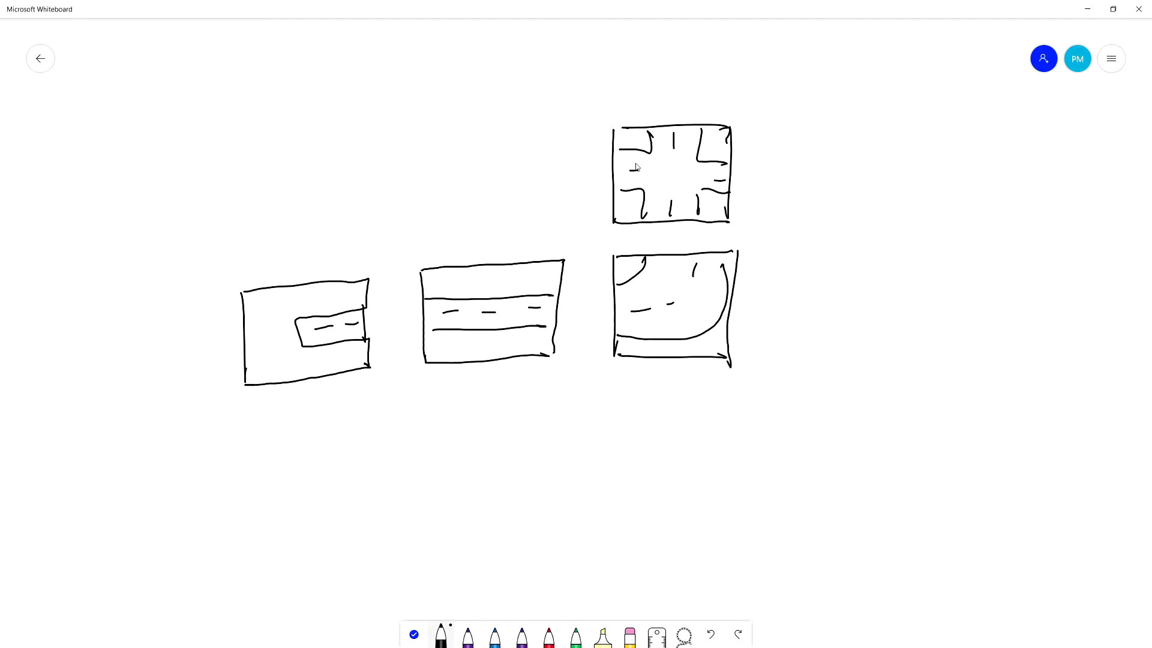
Add crosswalk lines across all four arms of the intersection tile
{"action": "left_click_drag", "start_coordinate": [637, 150], "coordinate": [634, 192]}
{"action": "left_click_drag", "start_coordinate": [645, 151], "coordinate": [642, 191]}
{"action": "mouse_move", "coordinate": [706, 159]}
{"action": "left_mouse_down"}
{"action": "mouse_move", "coordinate": [688, 189]}
{"action": "mouse_move", "coordinate": [647, 195]}
{"action": "mouse_move", "coordinate": [699, 193]}
{"action": "mouse_move", "coordinate": [650, 202]}
{"action": "mouse_move", "coordinate": [695, 199]}
{"action": "left_mouse_up"}
{"action": "left_click_drag", "start_coordinate": [649, 144], "coordinate": [687, 149]}
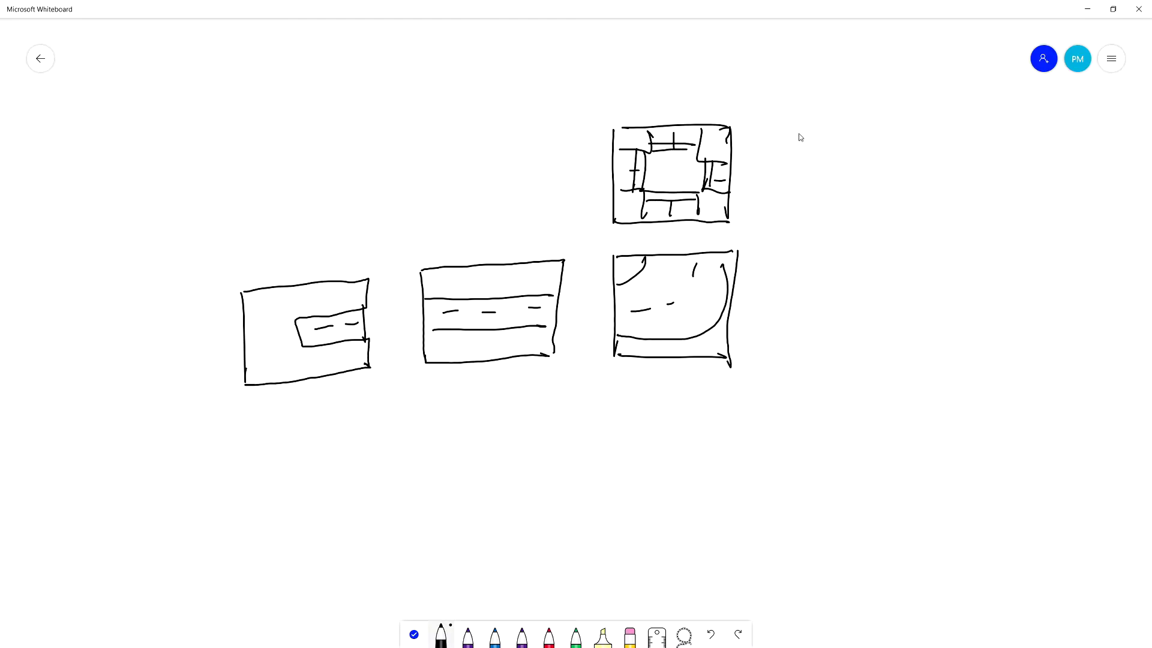
Sketch a second dead-end road tile, opening toward the four-way intersection, on the intersection's far side
{"action": "left_click_drag", "start_coordinate": [787, 128], "coordinate": [892, 135]}
{"action": "mouse_move", "coordinate": [798, 123]}
{"action": "left_mouse_down"}
{"action": "mouse_move", "coordinate": [791, 216]}
{"action": "mouse_move", "coordinate": [882, 218]}
{"action": "left_mouse_up"}
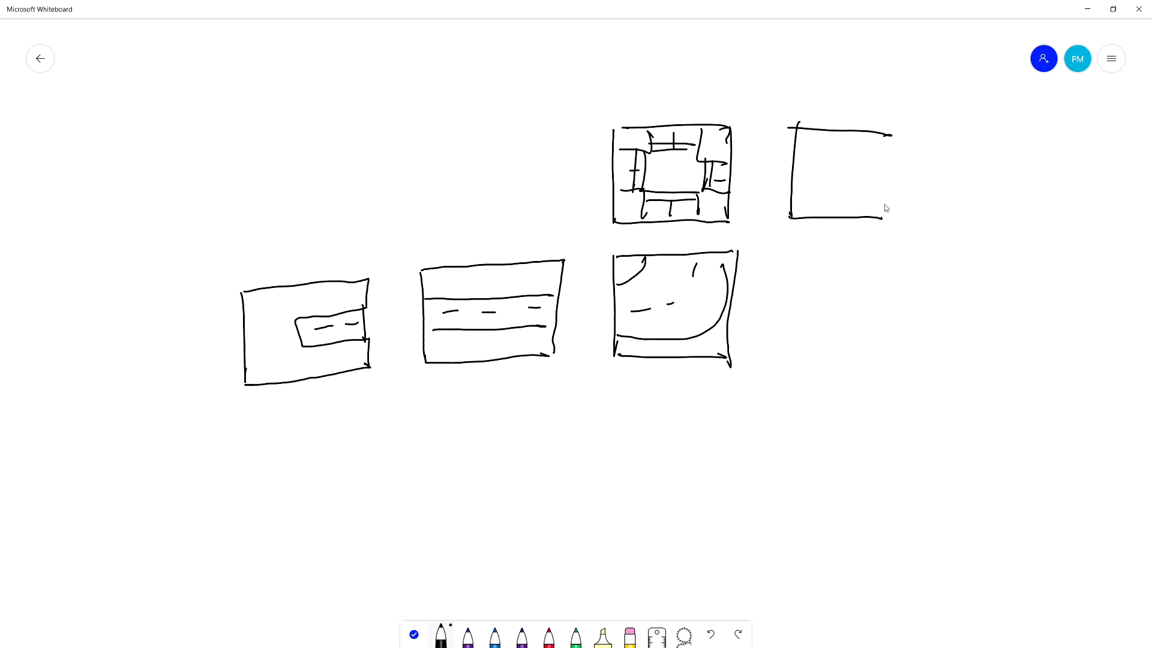
{"action": "left_click_drag", "start_coordinate": [892, 133], "coordinate": [881, 205]}
{"action": "left_click_drag", "start_coordinate": [845, 161], "coordinate": [793, 161]}
{"action": "left_click_drag", "start_coordinate": [846, 160], "coordinate": [837, 192]}
{"action": "left_click_drag", "start_coordinate": [793, 187], "coordinate": [841, 189]}
Mark the pedestrian markers as small purple dots on the sidewalks of all five road tiles
{"action": "left_click", "coordinate": [468, 635]}
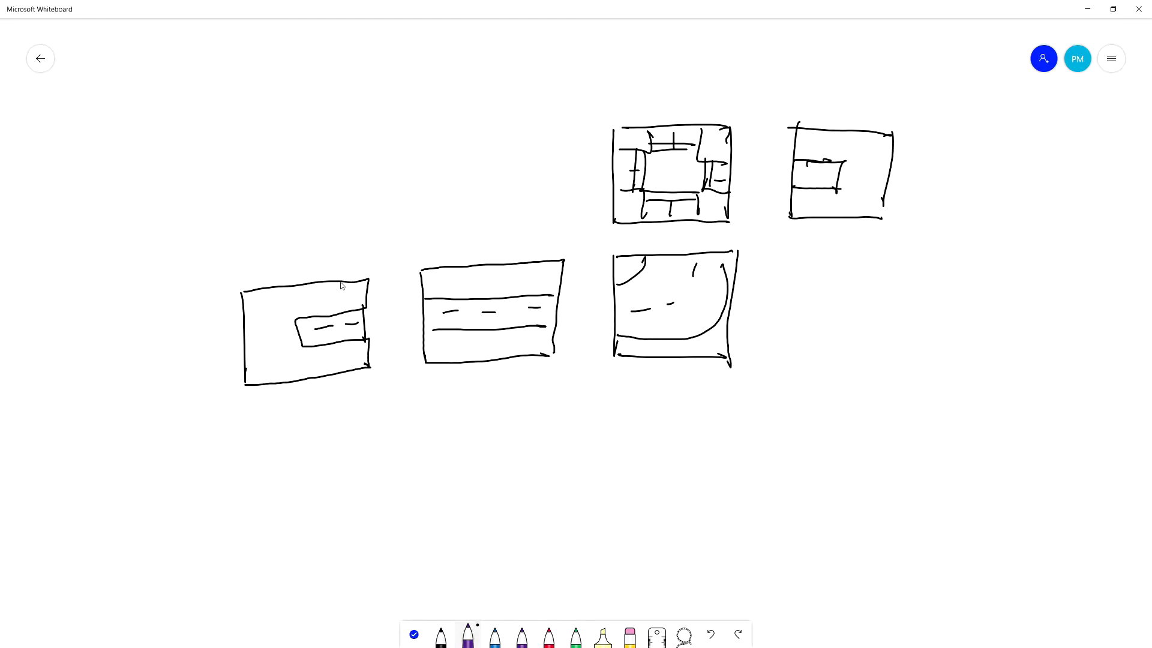
{"action": "left_click_drag", "start_coordinate": [268, 336], "coordinate": [268, 341]}
{"action": "left_click_drag", "start_coordinate": [322, 294], "coordinate": [321, 292]}
{"action": "left_click_drag", "start_coordinate": [331, 360], "coordinate": [330, 364]}
{"action": "left_click_drag", "start_coordinate": [490, 275], "coordinate": [489, 279]}
{"action": "left_click", "coordinate": [491, 343]}
{"action": "left_click_drag", "start_coordinate": [626, 263], "coordinate": [624, 267]}
{"action": "left_click_drag", "start_coordinate": [713, 338], "coordinate": [717, 341]}
{"action": "left_click_drag", "start_coordinate": [632, 207], "coordinate": [630, 202]}
{"action": "left_click_drag", "start_coordinate": [634, 140], "coordinate": [634, 137]}
{"action": "left_click_drag", "start_coordinate": [705, 203], "coordinate": [706, 199]}
{"action": "left_click_drag", "start_coordinate": [823, 145], "coordinate": [822, 142]}
{"action": "left_click_drag", "start_coordinate": [819, 197], "coordinate": [874, 177]}
Handwrite the purple note "1. A* -> general grid" above the road tiles
{"action": "mouse_move", "coordinate": [124, 73]}
{"action": "left_mouse_down"}
{"action": "mouse_move", "coordinate": [185, 80]}
{"action": "mouse_move", "coordinate": [182, 67]}
{"action": "left_mouse_up"}
{"action": "left_click", "coordinate": [152, 80]}
{"action": "mouse_move", "coordinate": [207, 39]}
{"action": "left_mouse_down"}
{"action": "mouse_move", "coordinate": [192, 49]}
{"action": "mouse_move", "coordinate": [206, 47]}
{"action": "left_mouse_up"}
{"action": "mouse_move", "coordinate": [199, 28]}
{"action": "left_mouse_down"}
{"action": "mouse_move", "coordinate": [196, 50]}
{"action": "mouse_move", "coordinate": [237, 65]}
{"action": "mouse_move", "coordinate": [228, 71]}
{"action": "left_mouse_up"}
{"action": "mouse_move", "coordinate": [264, 58]}
{"action": "left_mouse_down"}
{"action": "mouse_move", "coordinate": [255, 81]}
{"action": "mouse_move", "coordinate": [280, 59]}
{"action": "mouse_move", "coordinate": [334, 60]}
{"action": "left_mouse_up"}
{"action": "left_click_drag", "start_coordinate": [360, 50], "coordinate": [359, 74]}
{"action": "left_click_drag", "start_coordinate": [371, 55], "coordinate": [396, 58]}
{"action": "left_click_drag", "start_coordinate": [405, 34], "coordinate": [405, 60]}
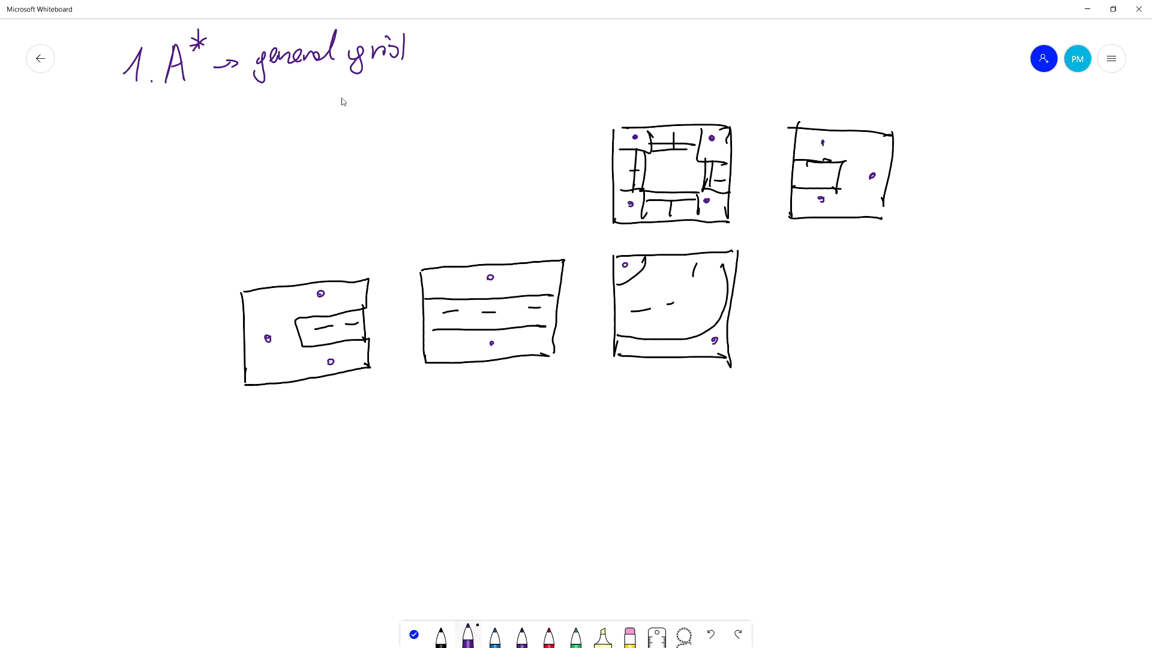
Handwrite the second purple note, "2. Create a graph out of markers", below the first one
{"action": "left_click_drag", "start_coordinate": [118, 124], "coordinate": [144, 137]}
{"action": "left_click", "coordinate": [149, 140]}
{"action": "mouse_move", "coordinate": [182, 102]}
{"action": "left_mouse_down"}
{"action": "mouse_move", "coordinate": [191, 124]}
{"action": "mouse_move", "coordinate": [294, 118]}
{"action": "mouse_move", "coordinate": [324, 133]}
{"action": "mouse_move", "coordinate": [364, 117]}
{"action": "mouse_move", "coordinate": [385, 90]}
{"action": "mouse_move", "coordinate": [439, 110]}
{"action": "mouse_move", "coordinate": [498, 88]}
{"action": "left_mouse_up"}
{"action": "mouse_move", "coordinate": [175, 154]}
{"action": "left_mouse_down"}
{"action": "mouse_move", "coordinate": [177, 170]}
{"action": "mouse_move", "coordinate": [261, 153]}
{"action": "left_mouse_up"}
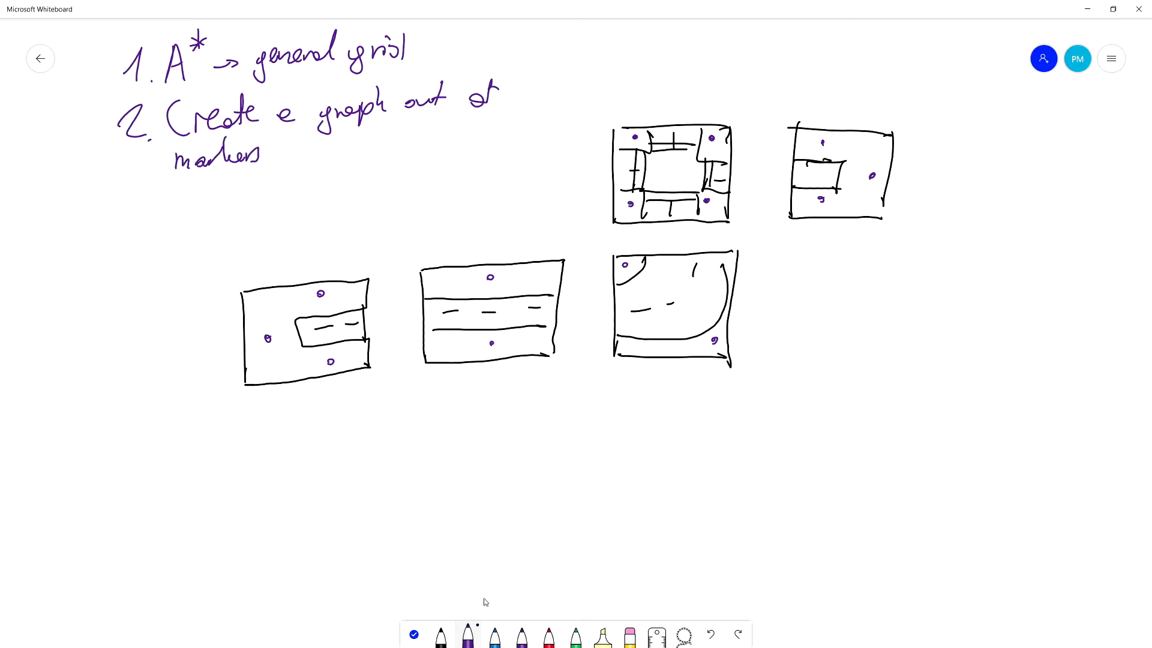
Number the road tiles 1 to 5 in blue along the path order
{"action": "left_click", "coordinate": [495, 636]}
{"action": "left_click_drag", "start_coordinate": [280, 444], "coordinate": [292, 447]}
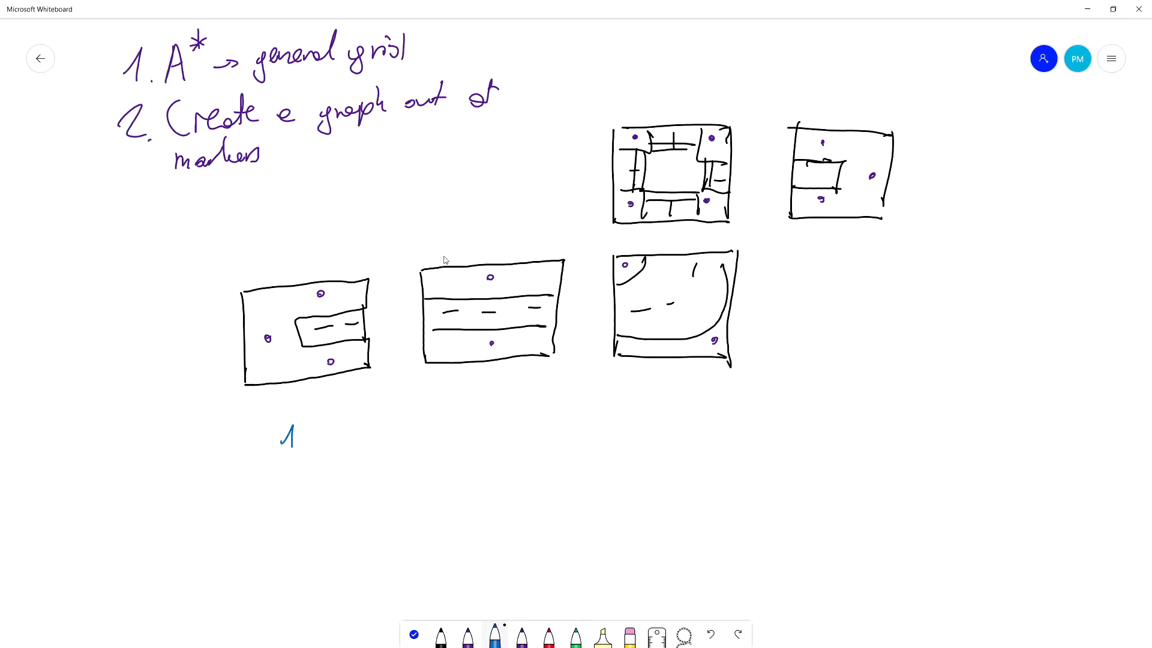
{"action": "left_click_drag", "start_coordinate": [472, 414], "coordinate": [492, 427]}
{"action": "left_click_drag", "start_coordinate": [657, 411], "coordinate": [657, 429]}
{"action": "left_click_drag", "start_coordinate": [656, 89], "coordinate": [671, 114]}
{"action": "left_click_drag", "start_coordinate": [857, 85], "coordinate": [837, 111]}
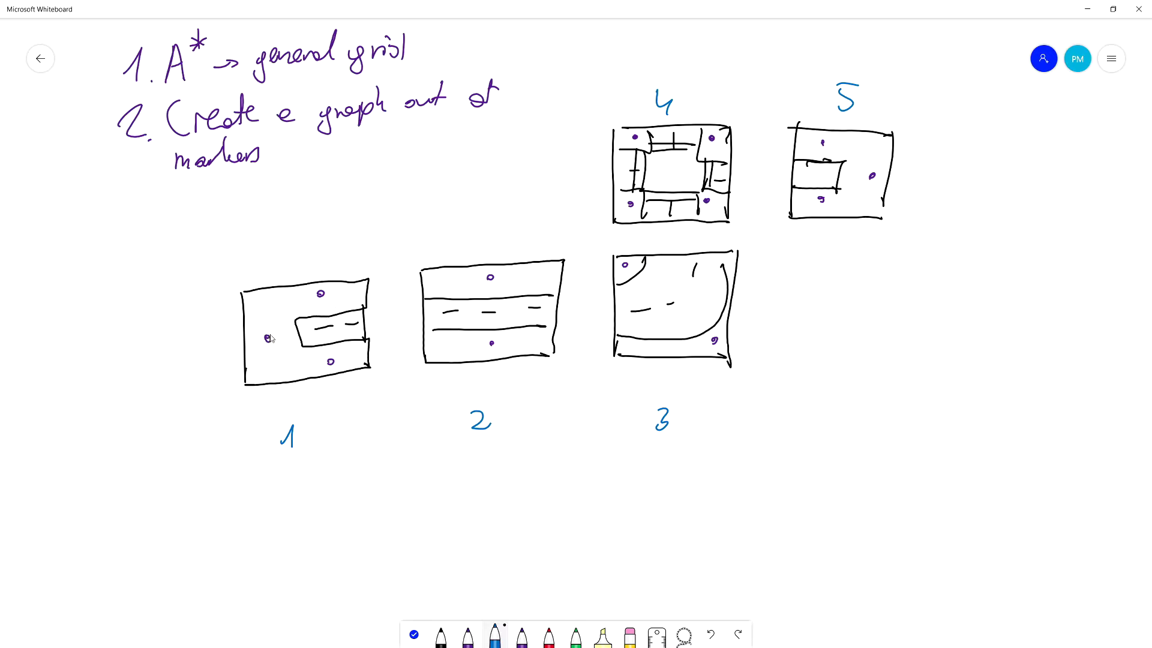
Connect the three markers of tile 1 in blue, marking the middle one x and the other two v
{"action": "left_click_drag", "start_coordinate": [269, 338], "coordinate": [320, 292]}
{"action": "left_click_drag", "start_coordinate": [268, 339], "coordinate": [333, 363]}
{"action": "left_click_drag", "start_coordinate": [252, 319], "coordinate": [252, 328]}
{"action": "left_click_drag", "start_coordinate": [327, 385], "coordinate": [336, 389]}
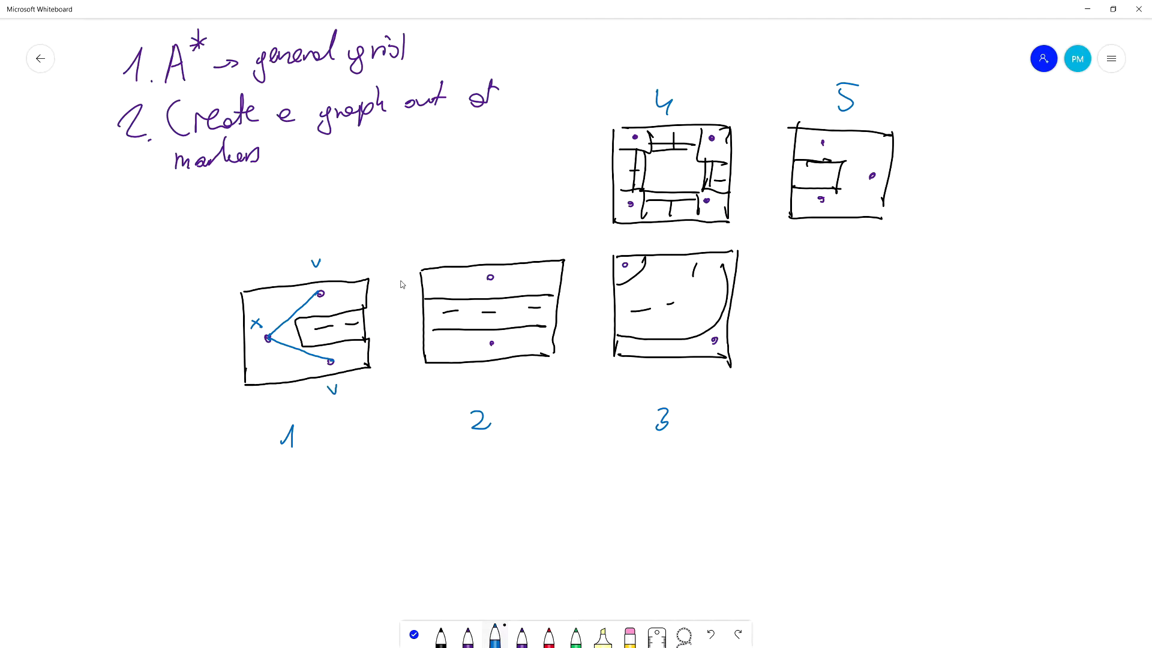
{"action": "left_click", "coordinate": [573, 637]}
{"action": "left_click_drag", "start_coordinate": [342, 292], "coordinate": [376, 309]}
{"action": "left_click", "coordinate": [371, 291]}
{"action": "left_click", "coordinate": [403, 288]}
{"action": "left_click", "coordinate": [452, 285]}
{"action": "left_click_drag", "start_coordinate": [393, 319], "coordinate": [400, 321]}
{"action": "left_click_drag", "start_coordinate": [414, 328], "coordinate": [440, 332]}
{"action": "left_click_drag", "start_coordinate": [454, 338], "coordinate": [461, 339]}
{"action": "key", "text": "ctrl+z"}
{"action": "key", "text": "ctrl+z"}
{"action": "key", "text": "ctrl+z"}
Connect the two v markers of tile 1 to the tile 2 markers in blue and circle tile 1's upper marker
{"action": "left_click", "coordinate": [495, 636]}
{"action": "left_click_drag", "start_coordinate": [329, 291], "coordinate": [435, 285]}
{"action": "left_click_drag", "start_coordinate": [346, 360], "coordinate": [491, 344]}
{"action": "left_click_drag", "start_coordinate": [329, 294], "coordinate": [330, 299]}
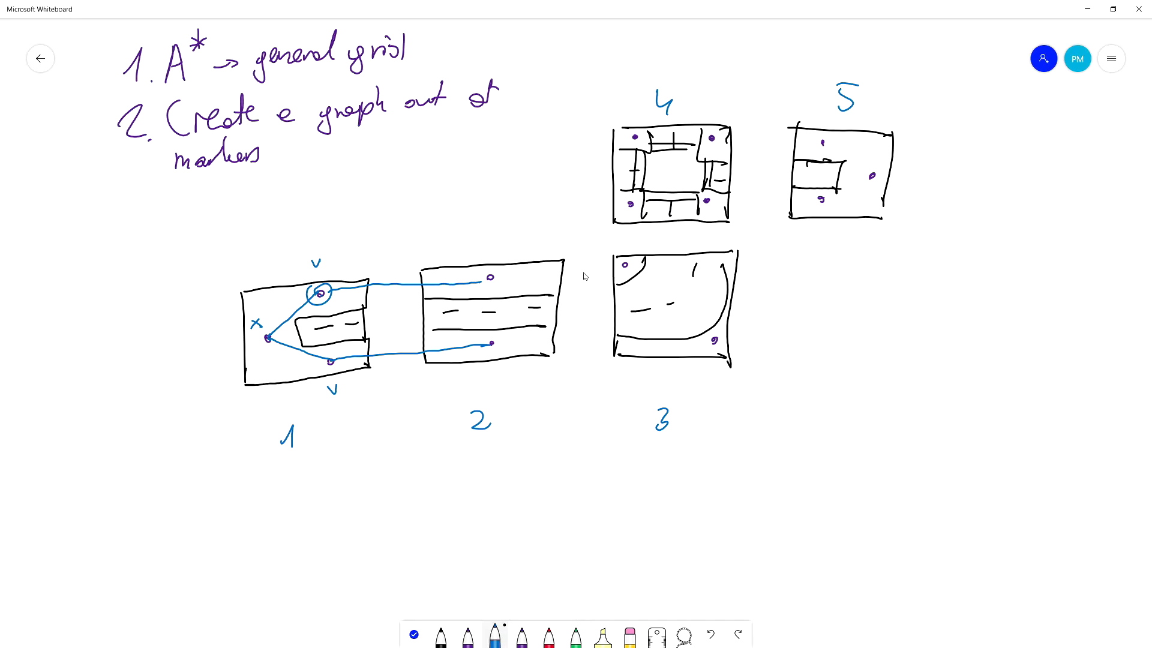
Put a green v next to both markers of tile 2
{"action": "left_click", "coordinate": [576, 636]}
{"action": "left_click_drag", "start_coordinate": [486, 248], "coordinate": [496, 245]}
{"action": "mouse_move", "coordinate": [494, 366]}
{"action": "left_mouse_down"}
{"action": "mouse_move", "coordinate": [498, 378]}
{"action": "mouse_move", "coordinate": [503, 366]}
{"action": "left_mouse_up"}
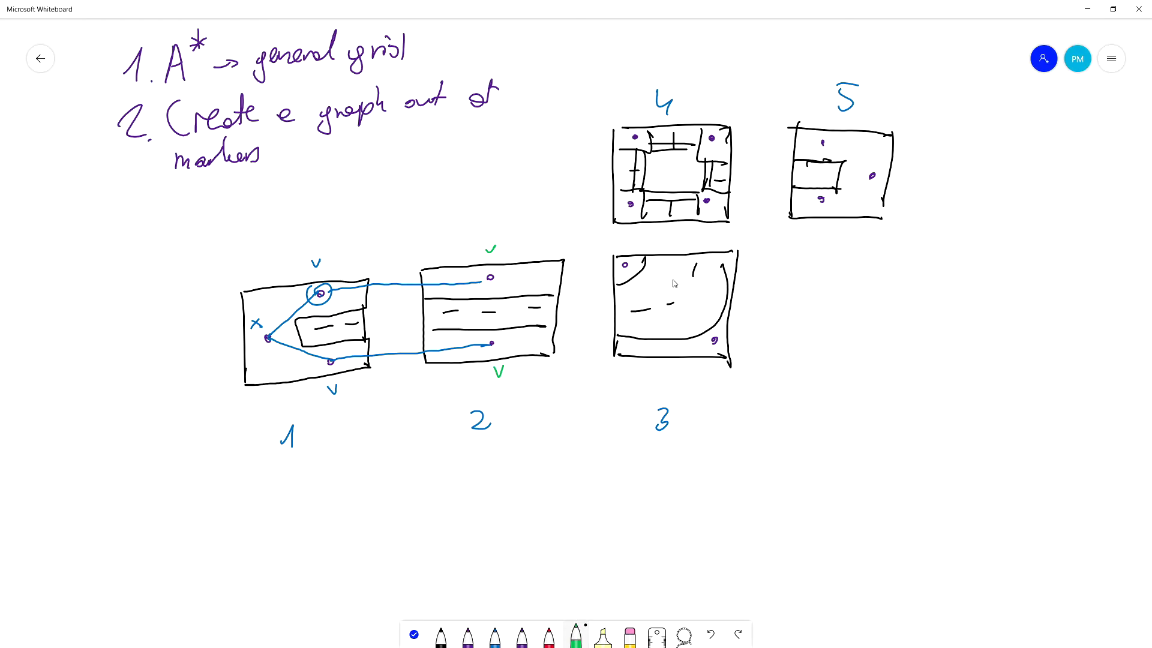
Handwrite "distance?" in green below the tiles, with a circled 1 in front of it
{"action": "left_click_drag", "start_coordinate": [360, 508], "coordinate": [348, 516]}
{"action": "left_click_drag", "start_coordinate": [357, 477], "coordinate": [355, 515]}
{"action": "left_click_drag", "start_coordinate": [367, 493], "coordinate": [384, 510]}
{"action": "mouse_move", "coordinate": [379, 480]}
{"action": "left_mouse_down"}
{"action": "mouse_move", "coordinate": [408, 507]}
{"action": "mouse_move", "coordinate": [450, 501]}
{"action": "left_mouse_up"}
{"action": "left_click_drag", "start_coordinate": [454, 465], "coordinate": [465, 495]}
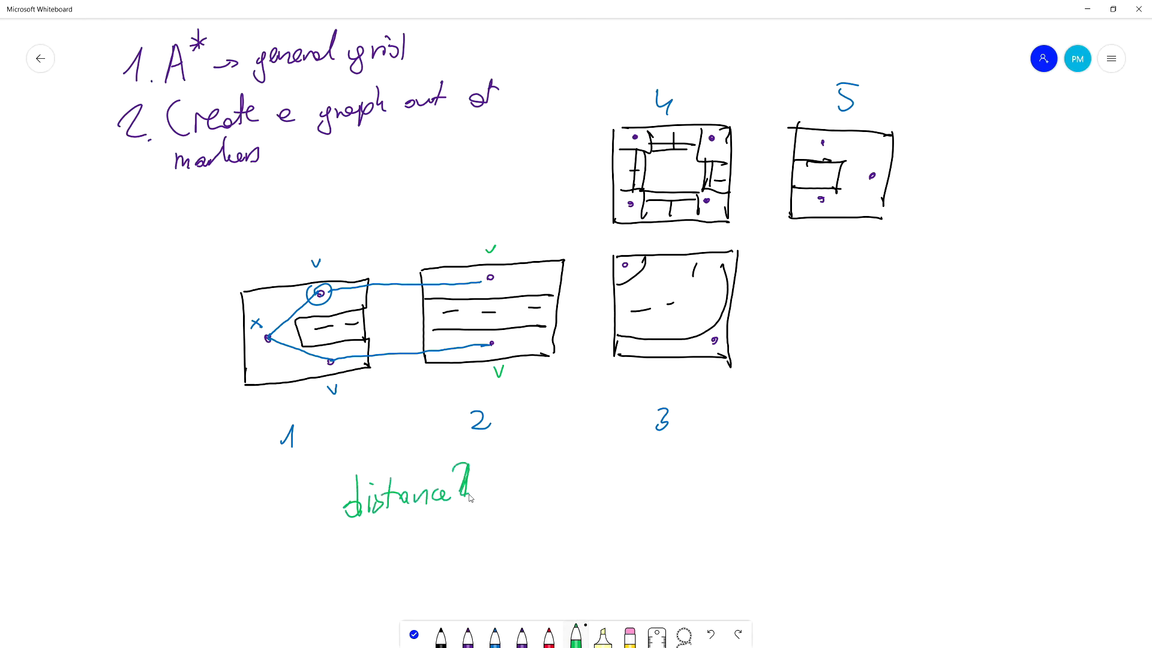
{"action": "left_click", "coordinate": [465, 510]}
{"action": "left_click_drag", "start_coordinate": [313, 477], "coordinate": [317, 531]}
{"action": "mouse_move", "coordinate": [318, 475]}
{"action": "left_mouse_down"}
{"action": "mouse_move", "coordinate": [332, 522]}
{"action": "mouse_move", "coordinate": [294, 497]}
{"action": "mouse_move", "coordinate": [318, 477]}
{"action": "left_mouse_up"}
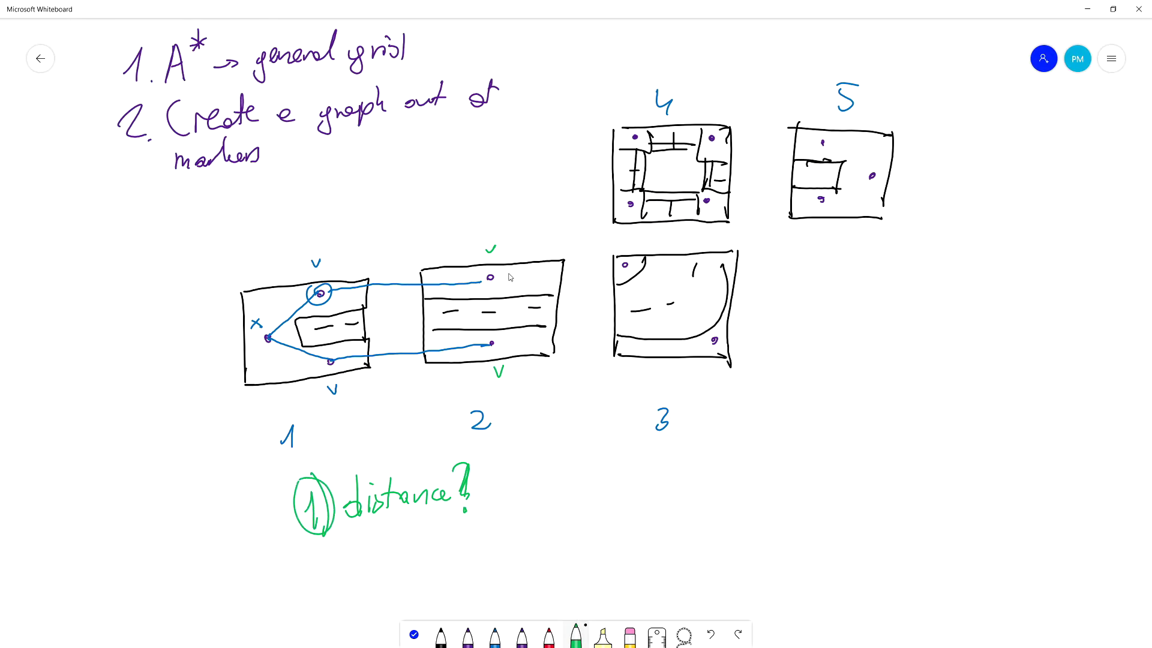
{"action": "left_click_drag", "start_coordinate": [500, 273], "coordinate": [613, 255]}
{"action": "left_click_drag", "start_coordinate": [505, 337], "coordinate": [609, 281]}
{"action": "key", "text": "ctrl+z"}
{"action": "key", "text": "ctrl+z"}
Handwrite a circled 2 followed by "Direction" in green next to the distance note
{"action": "left_click_drag", "start_coordinate": [551, 478], "coordinate": [567, 507]}
{"action": "mouse_move", "coordinate": [530, 479]}
{"action": "left_mouse_down"}
{"action": "mouse_move", "coordinate": [529, 498]}
{"action": "mouse_move", "coordinate": [534, 479]}
{"action": "left_mouse_up"}
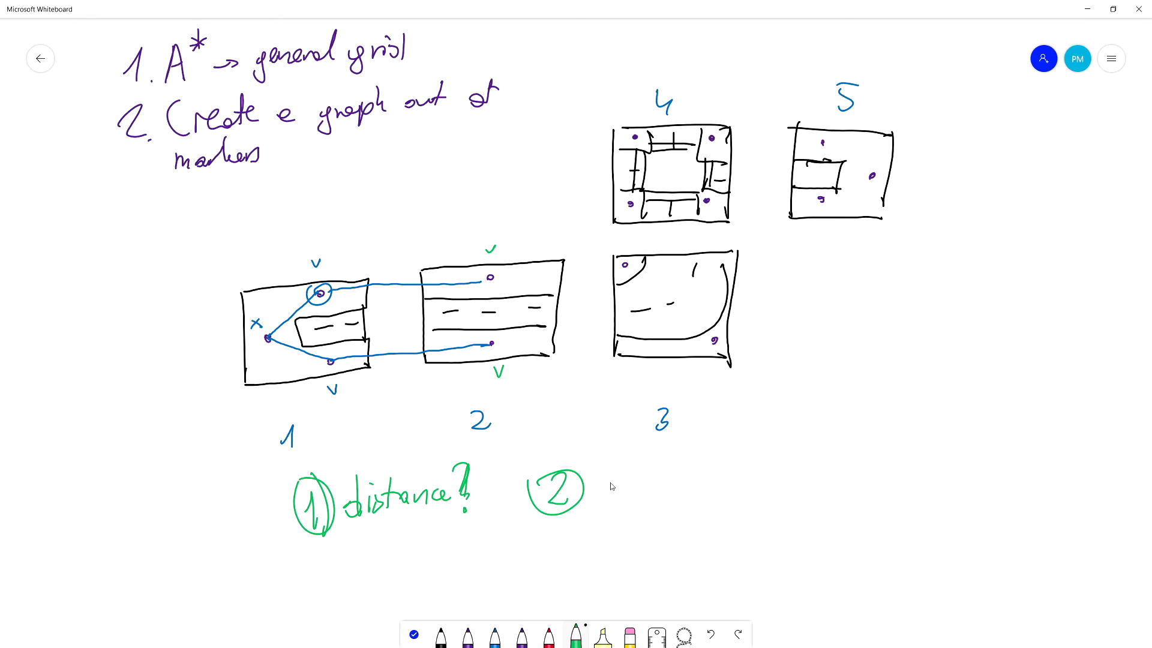
{"action": "mouse_move", "coordinate": [610, 467]}
{"action": "left_mouse_down"}
{"action": "mouse_move", "coordinate": [620, 503]}
{"action": "mouse_move", "coordinate": [732, 500]}
{"action": "left_mouse_up"}
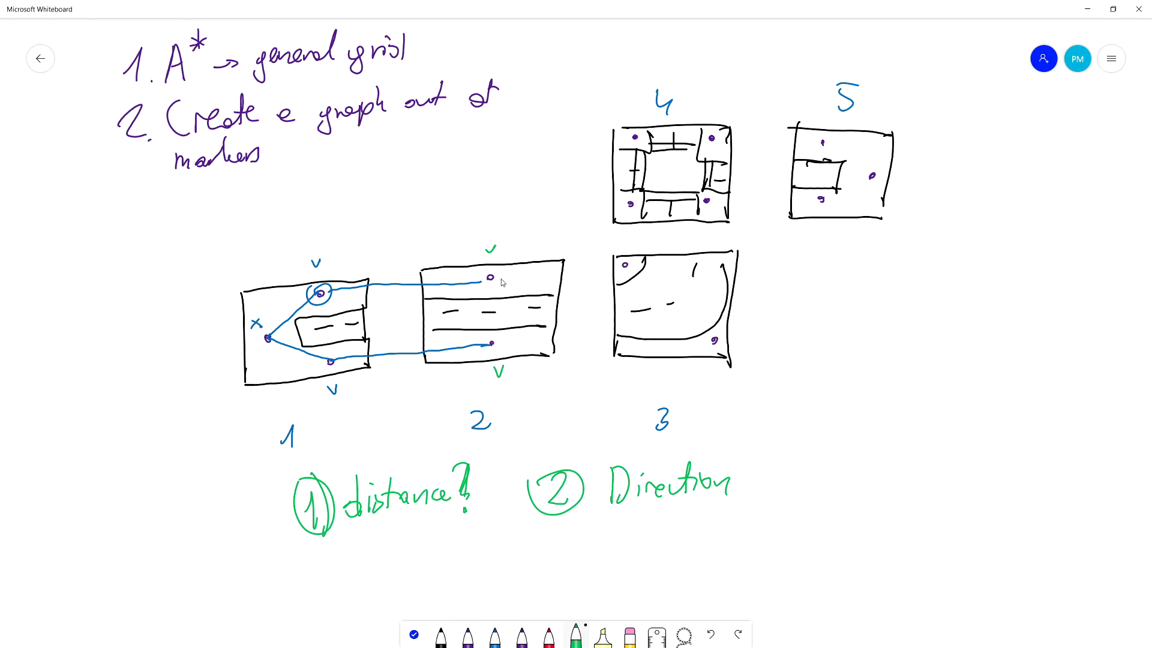
{"action": "left_click_drag", "start_coordinate": [503, 274], "coordinate": [612, 266]}
{"action": "left_click_drag", "start_coordinate": [597, 259], "coordinate": [594, 274]}
{"action": "left_click_drag", "start_coordinate": [514, 280], "coordinate": [657, 324]}
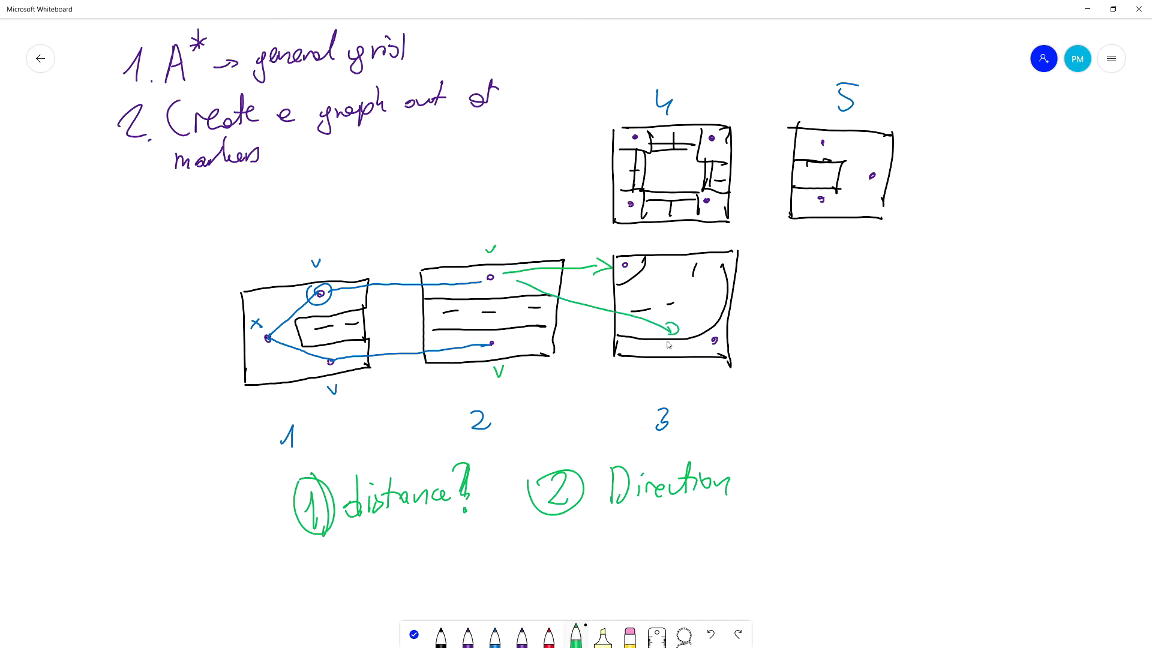
{"action": "key", "text": "ctrl+z"}
{"action": "key", "text": "ctrl+z"}
{"action": "key", "text": "ctrl+z"}
{"action": "key", "text": "ctrl+z"}
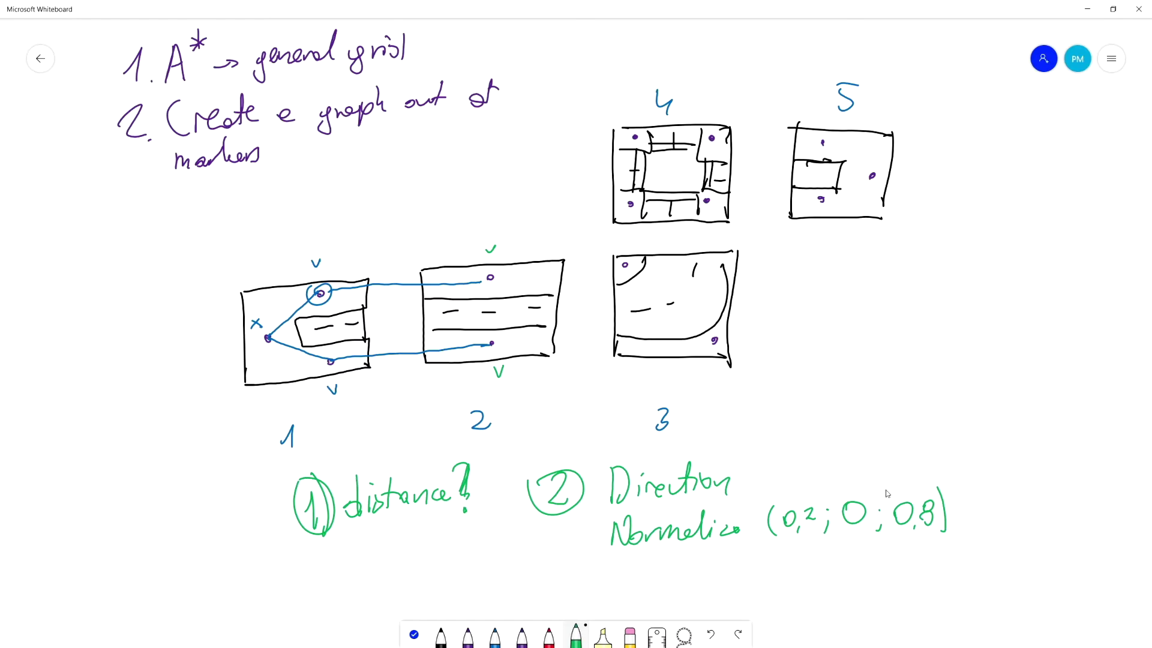
Rewrite the example vector after the Normalize note as (0,2; 0; 0,8)
{"action": "key", "text": "ctrl+z"}
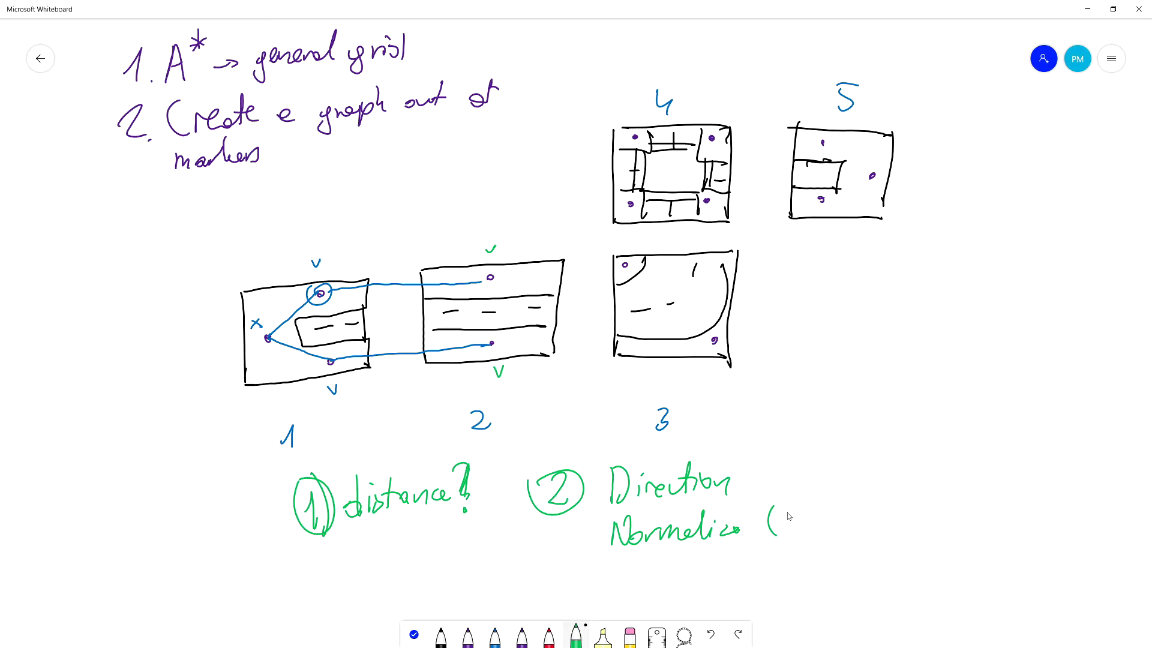
{"action": "mouse_move", "coordinate": [785, 525]}
{"action": "left_mouse_down"}
{"action": "mouse_move", "coordinate": [801, 533]}
{"action": "mouse_move", "coordinate": [813, 511]}
{"action": "mouse_move", "coordinate": [825, 534]}
{"action": "mouse_move", "coordinate": [848, 505]}
{"action": "mouse_move", "coordinate": [878, 532]}
{"action": "left_mouse_up"}
{"action": "left_click", "coordinate": [829, 514]}
{"action": "left_click", "coordinate": [880, 513]}
{"action": "left_click_drag", "start_coordinate": [914, 519], "coordinate": [911, 529]}
{"action": "mouse_move", "coordinate": [934, 503]}
{"action": "left_mouse_down"}
{"action": "mouse_move", "coordinate": [924, 511]}
{"action": "mouse_move", "coordinate": [933, 505]}
{"action": "mouse_move", "coordinate": [944, 531]}
{"action": "left_mouse_up"}
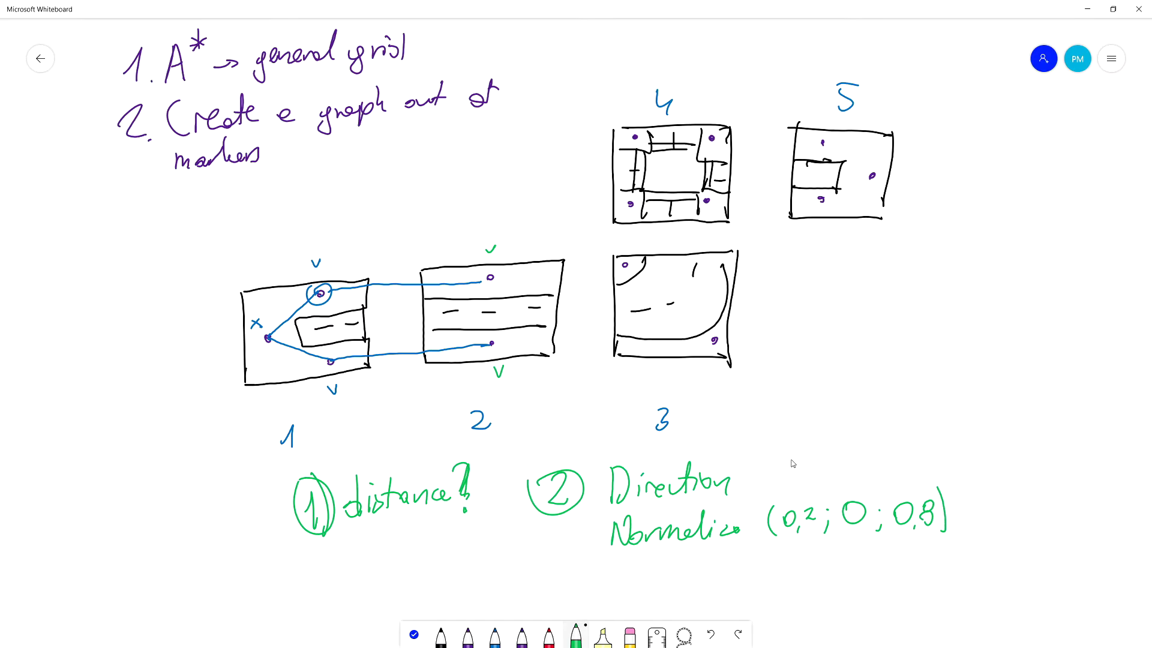
Handwrite the green condition (|z|<0,3 || |x|<0,3) in parentheses next to the Direction note
{"action": "mouse_move", "coordinate": [785, 456]}
{"action": "left_mouse_down"}
{"action": "mouse_move", "coordinate": [811, 466]}
{"action": "mouse_move", "coordinate": [772, 480]}
{"action": "left_mouse_up"}
{"action": "left_click_drag", "start_coordinate": [815, 440], "coordinate": [814, 478]}
{"action": "left_click_drag", "start_coordinate": [863, 450], "coordinate": [862, 450]}
{"action": "mouse_move", "coordinate": [875, 463]}
{"action": "left_mouse_down"}
{"action": "mouse_move", "coordinate": [911, 438]}
{"action": "mouse_move", "coordinate": [917, 466]}
{"action": "mouse_move", "coordinate": [963, 462]}
{"action": "left_mouse_up"}
{"action": "mouse_move", "coordinate": [973, 428]}
{"action": "left_mouse_down"}
{"action": "mouse_move", "coordinate": [969, 459]}
{"action": "mouse_move", "coordinate": [998, 440]}
{"action": "mouse_move", "coordinate": [1005, 452]}
{"action": "left_mouse_up"}
{"action": "mouse_move", "coordinate": [1020, 435]}
{"action": "left_mouse_down"}
{"action": "mouse_move", "coordinate": [1029, 458]}
{"action": "mouse_move", "coordinate": [1039, 452]}
{"action": "left_mouse_up"}
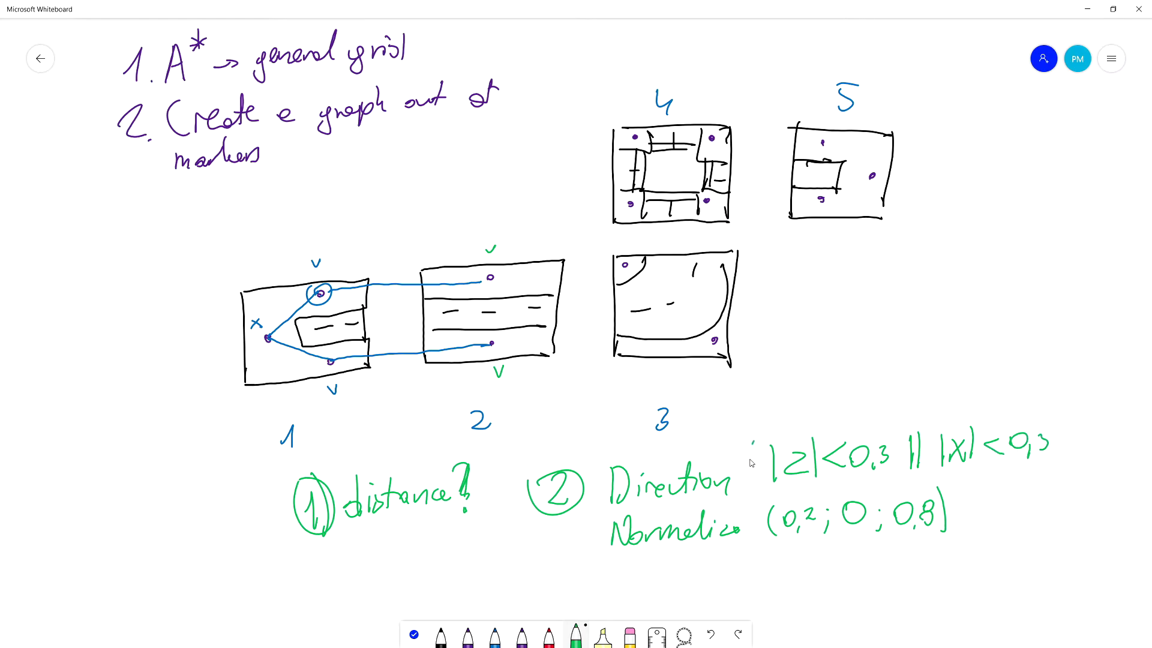
{"action": "left_click_drag", "start_coordinate": [753, 443], "coordinate": [773, 489]}
{"action": "left_click_drag", "start_coordinate": [1036, 406], "coordinate": [1051, 469]}
Handwrite the counterexample 0,4; 0; 0,6 in blue above the condition and strike it through
{"action": "left_click", "coordinate": [495, 634]}
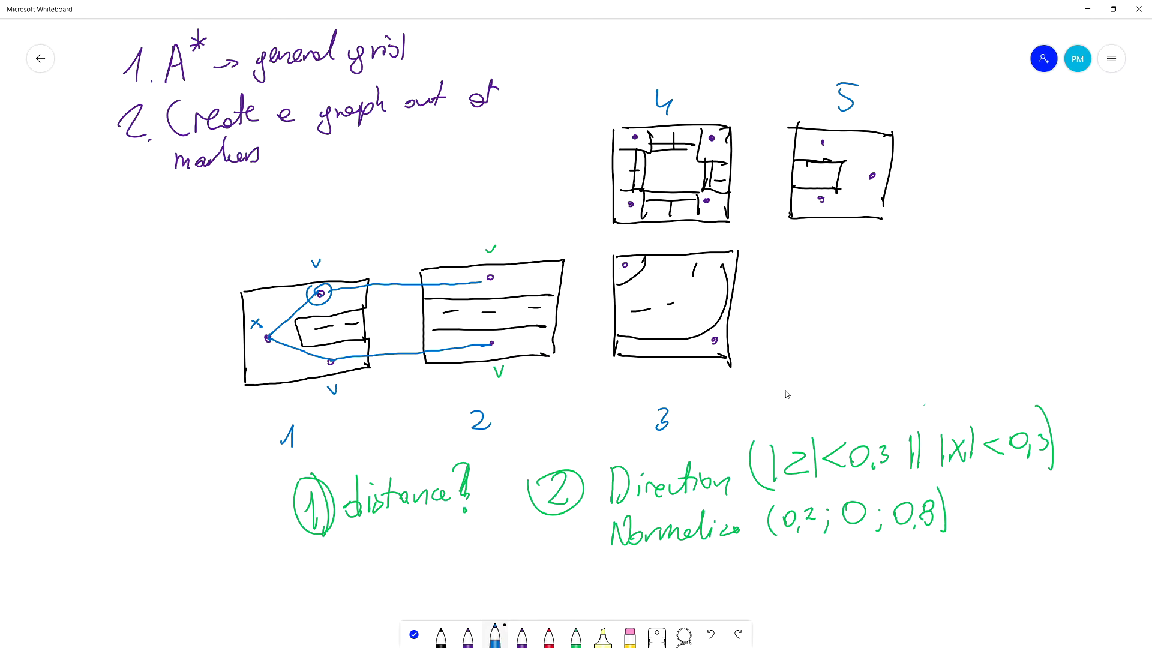
{"action": "mouse_move", "coordinate": [820, 376]}
{"action": "left_mouse_down"}
{"action": "mouse_move", "coordinate": [831, 396]}
{"action": "mouse_move", "coordinate": [862, 379]}
{"action": "left_mouse_up"}
{"action": "left_click_drag", "start_coordinate": [860, 365], "coordinate": [861, 390]}
{"action": "left_click", "coordinate": [948, 378]}
{"action": "left_click_drag", "start_coordinate": [924, 367], "coordinate": [938, 400]}
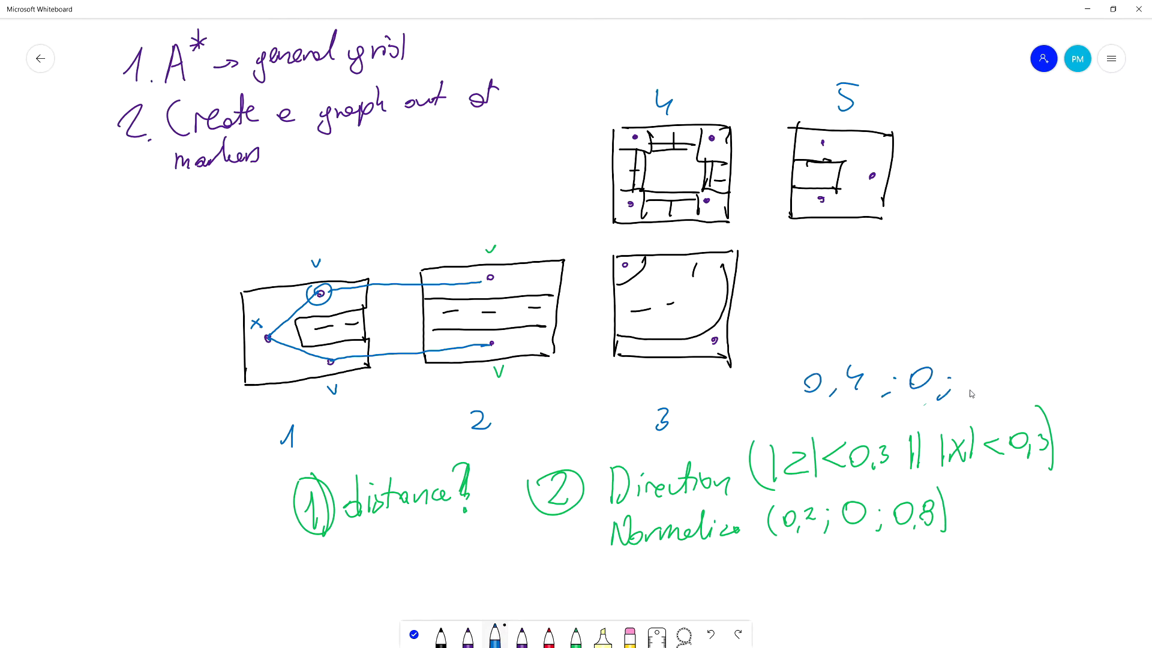
{"action": "mouse_move", "coordinate": [986, 363]}
{"action": "left_mouse_down"}
{"action": "mouse_move", "coordinate": [976, 372]}
{"action": "mouse_move", "coordinate": [1007, 377]}
{"action": "left_mouse_up"}
{"action": "left_click_drag", "start_coordinate": [793, 383], "coordinate": [1037, 385]}
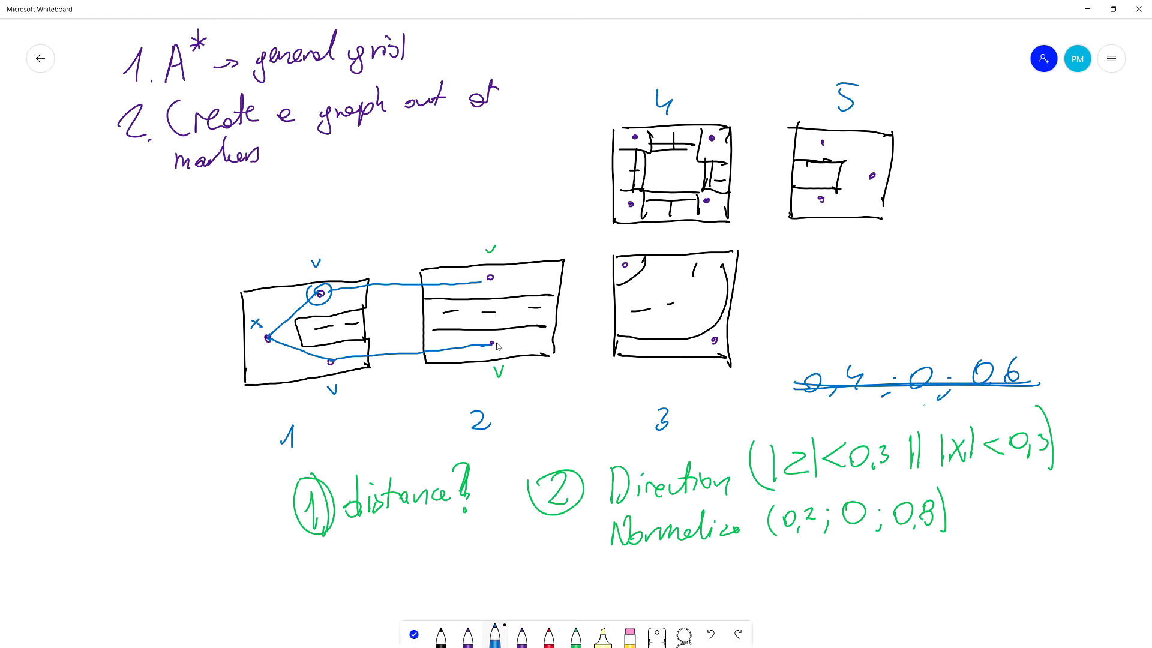
Connect road tile 2's two markers to tile 3's markers in blue and sketch two small stacked tiles to the side of the diagram
{"action": "left_click_drag", "start_coordinate": [497, 343], "coordinate": [706, 336]}
{"action": "left_click_drag", "start_coordinate": [496, 276], "coordinate": [624, 265]}
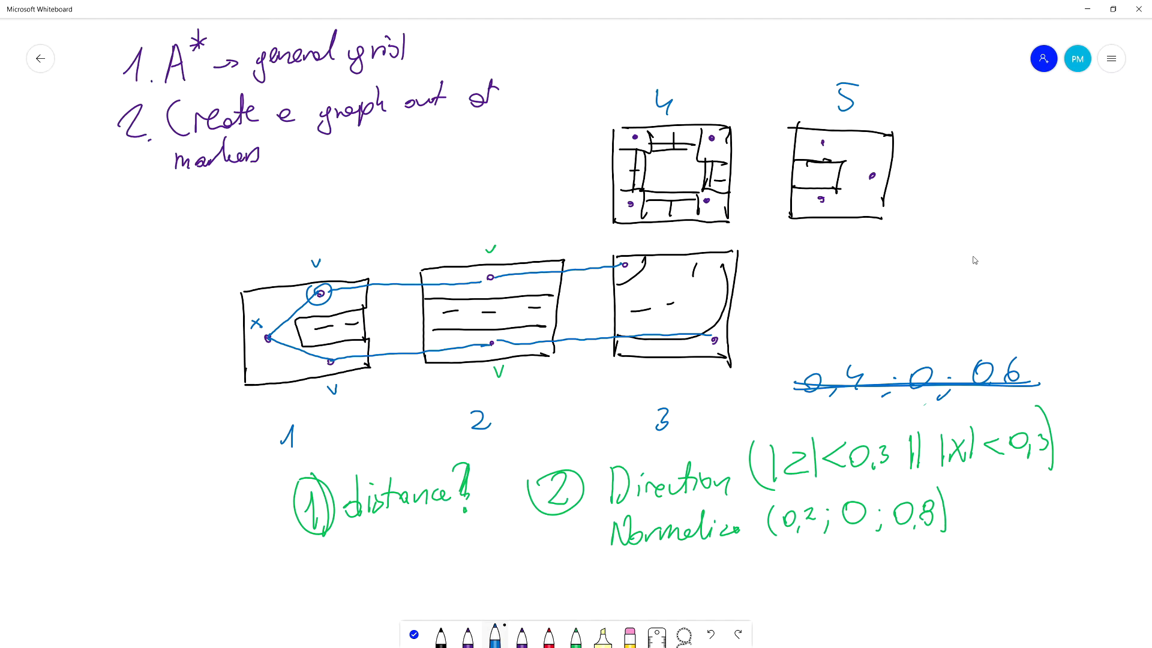
{"action": "mouse_move", "coordinate": [980, 216]}
{"action": "left_mouse_down"}
{"action": "mouse_move", "coordinate": [1035, 222]}
{"action": "mouse_move", "coordinate": [977, 244]}
{"action": "mouse_move", "coordinate": [989, 250]}
{"action": "mouse_move", "coordinate": [977, 280]}
{"action": "mouse_move", "coordinate": [1014, 273]}
{"action": "mouse_move", "coordinate": [1022, 246]}
{"action": "left_mouse_up"}
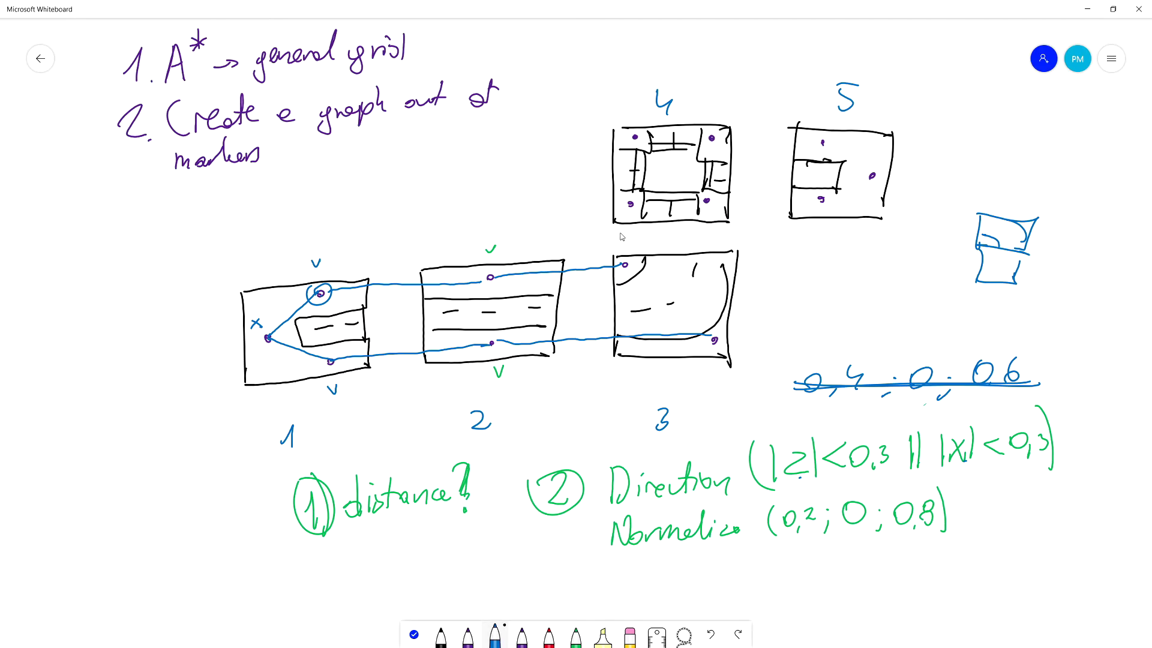
Draw blue lines from tile 3's markers up to tile 4's lower markers and join tile 4's four markers into a rectangle
{"action": "left_click_drag", "start_coordinate": [629, 196], "coordinate": [634, 256]}
{"action": "left_click_drag", "start_coordinate": [707, 199], "coordinate": [713, 335]}
{"action": "left_click_drag", "start_coordinate": [629, 204], "coordinate": [710, 198]}
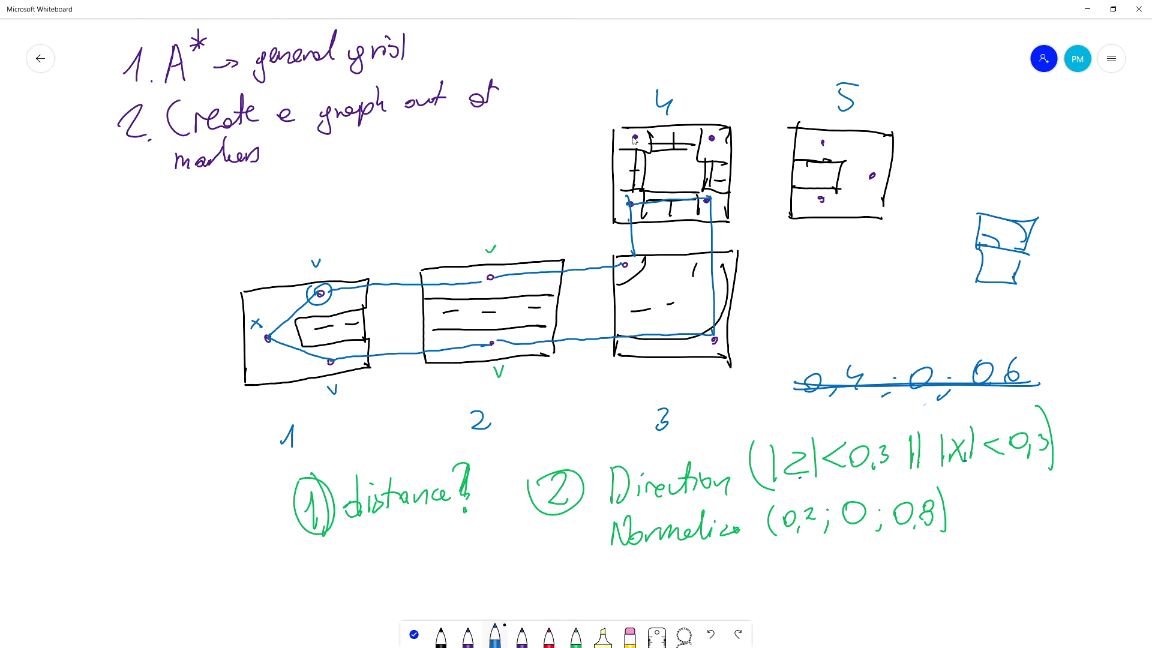
{"action": "mouse_move", "coordinate": [634, 138]}
{"action": "left_mouse_down"}
{"action": "mouse_move", "coordinate": [629, 201]}
{"action": "mouse_move", "coordinate": [653, 137]}
{"action": "mouse_move", "coordinate": [709, 138]}
{"action": "mouse_move", "coordinate": [706, 198]}
{"action": "left_mouse_up"}
Handwrite "Marker" in blue above tile 4 and put a red check mark beside each of the tile's four markers
{"action": "mouse_move", "coordinate": [629, 37]}
{"action": "left_mouse_down"}
{"action": "mouse_move", "coordinate": [686, 60]}
{"action": "mouse_move", "coordinate": [723, 54]}
{"action": "left_mouse_up"}
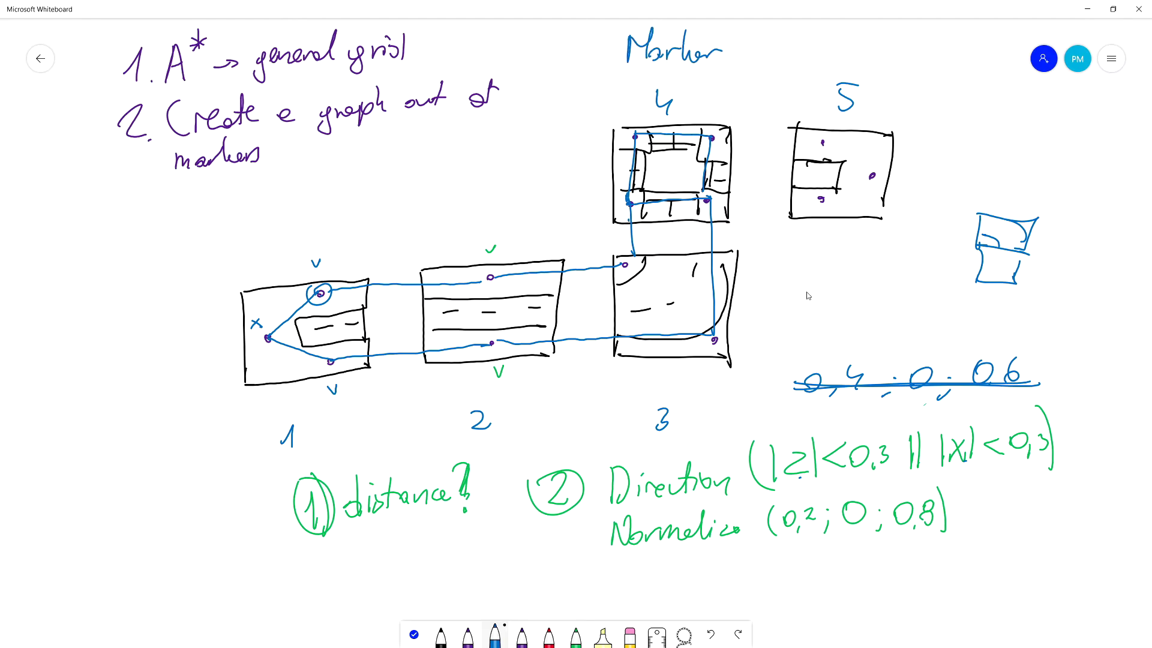
{"action": "left_click", "coordinate": [553, 637]}
{"action": "left_click_drag", "start_coordinate": [624, 110], "coordinate": [633, 107]}
{"action": "left_click_drag", "start_coordinate": [711, 111], "coordinate": [719, 108]}
{"action": "left_click_drag", "start_coordinate": [624, 228], "coordinate": [632, 227]}
{"action": "left_click_drag", "start_coordinate": [730, 231], "coordinate": [745, 224]}
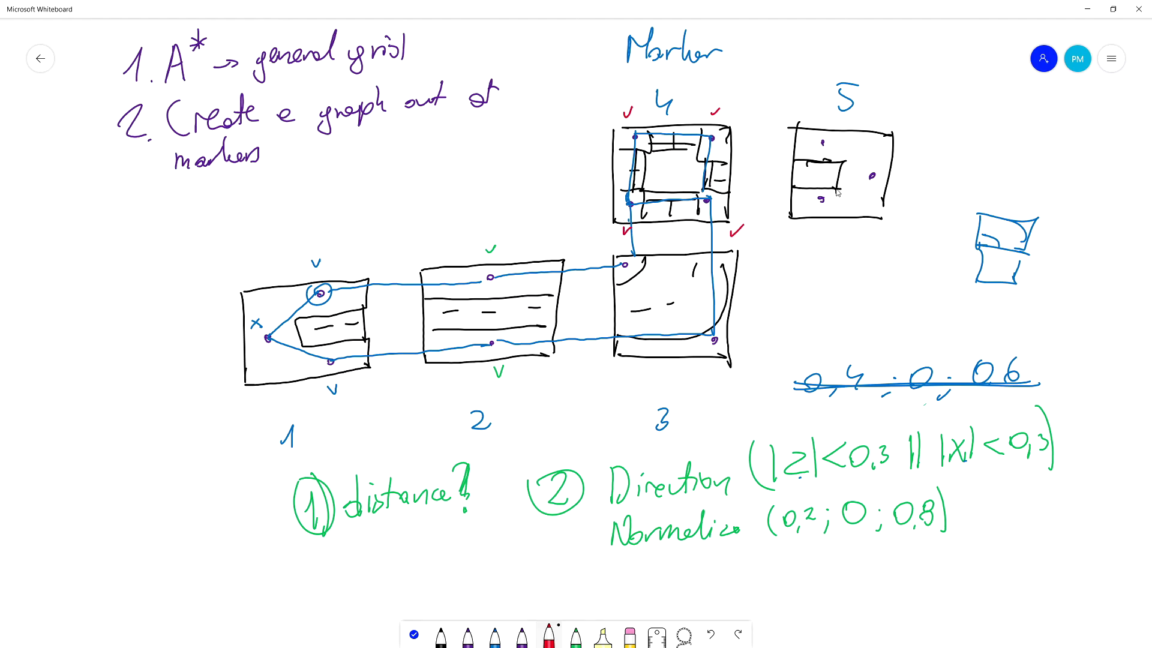
Draw red candidate connection lines from all four of tile 4's markers to the upper and lower markers of tile 5
{"action": "left_click_drag", "start_coordinate": [630, 204], "coordinate": [815, 208]}
{"action": "left_click_drag", "start_coordinate": [712, 199], "coordinate": [814, 206]}
{"action": "left_click_drag", "start_coordinate": [636, 134], "coordinate": [817, 142]}
{"action": "left_click_drag", "start_coordinate": [727, 138], "coordinate": [813, 144]}
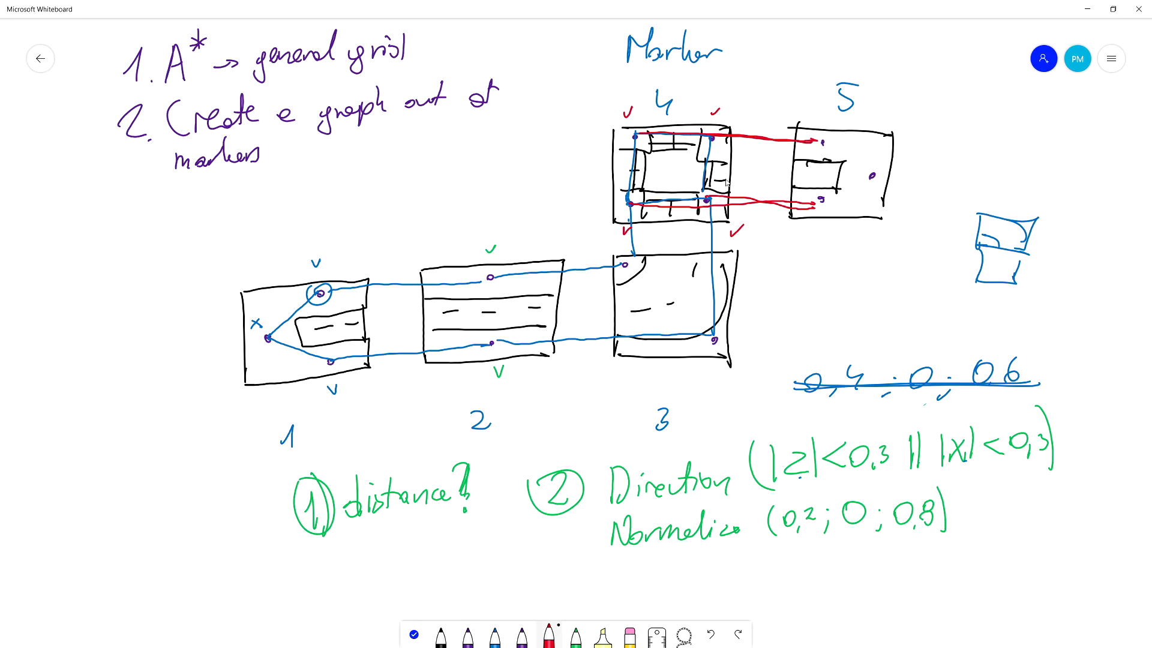
Undo the red candidate lines between tiles 4 and 5
{"action": "key", "text": "ctrl+z"}
{"action": "key", "text": "ctrl+z"}
{"action": "key", "text": "ctrl+z"}
{"action": "key", "text": "ctrl+z"}
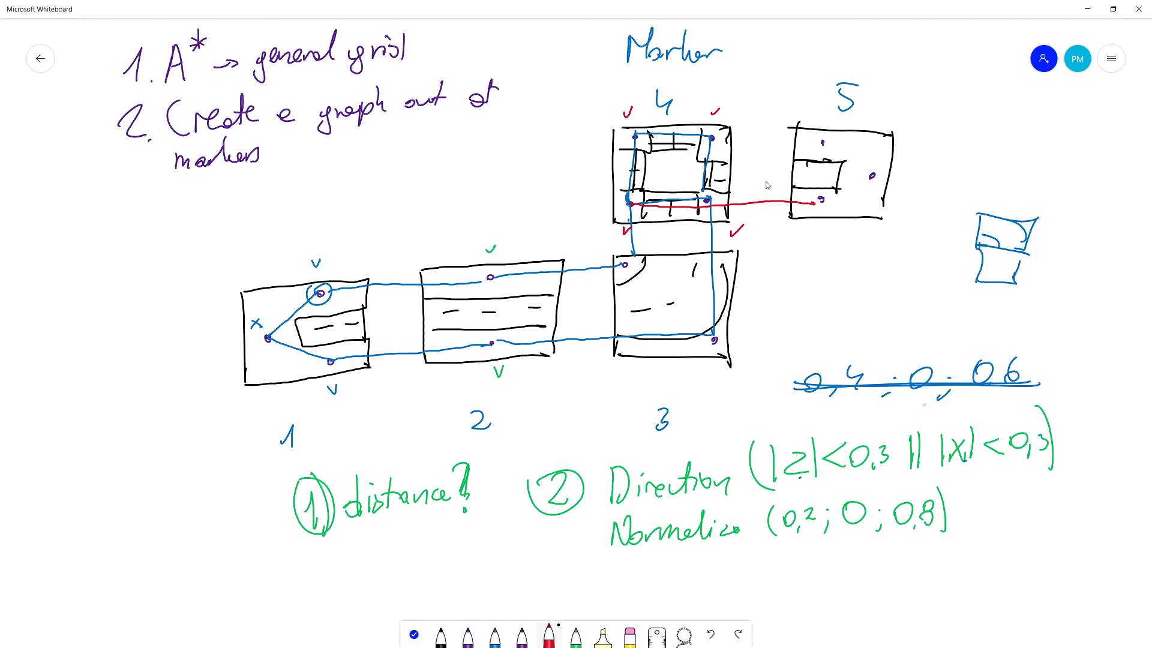
Circle tile 4's marker pair farther from tile 5 in red with an X, and circle the nearer pair in green
{"action": "mouse_move", "coordinate": [630, 126]}
{"action": "left_mouse_down"}
{"action": "mouse_move", "coordinate": [660, 168]}
{"action": "mouse_move", "coordinate": [645, 120]}
{"action": "left_mouse_up"}
{"action": "mouse_move", "coordinate": [578, 159]}
{"action": "left_mouse_down"}
{"action": "mouse_move", "coordinate": [609, 142]}
{"action": "mouse_move", "coordinate": [605, 165]}
{"action": "left_mouse_up"}
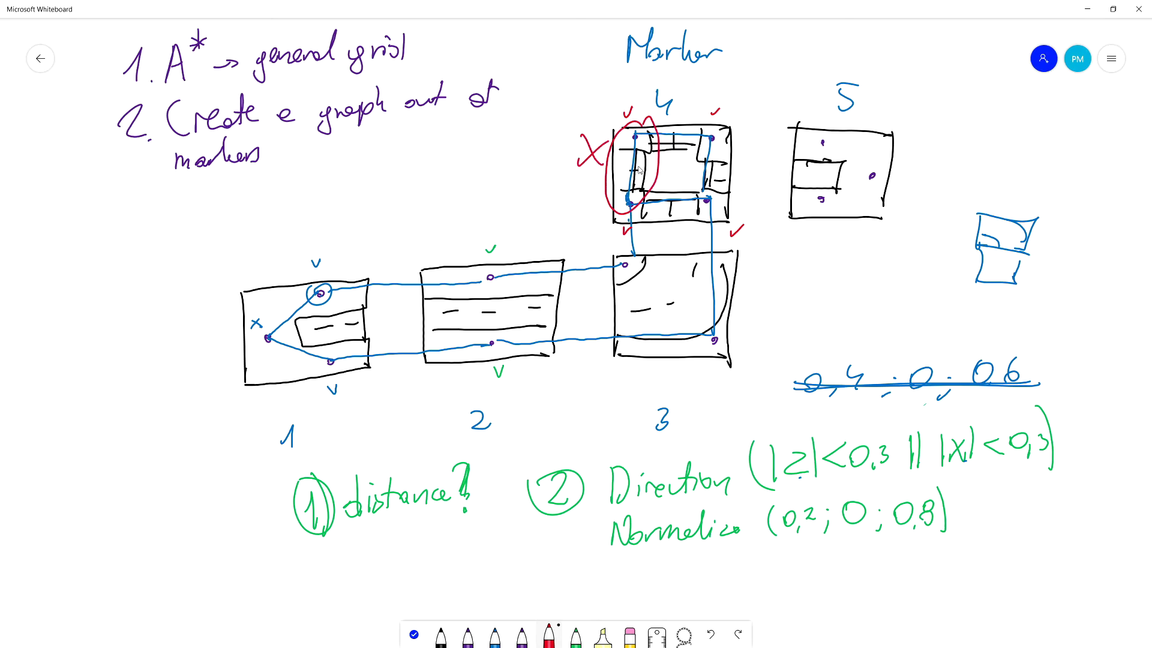
{"action": "left_click", "coordinate": [576, 634]}
{"action": "mouse_move", "coordinate": [719, 122]}
{"action": "left_mouse_down"}
{"action": "mouse_move", "coordinate": [690, 144]}
{"action": "mouse_move", "coordinate": [738, 150]}
{"action": "mouse_move", "coordinate": [723, 123]}
{"action": "left_mouse_up"}
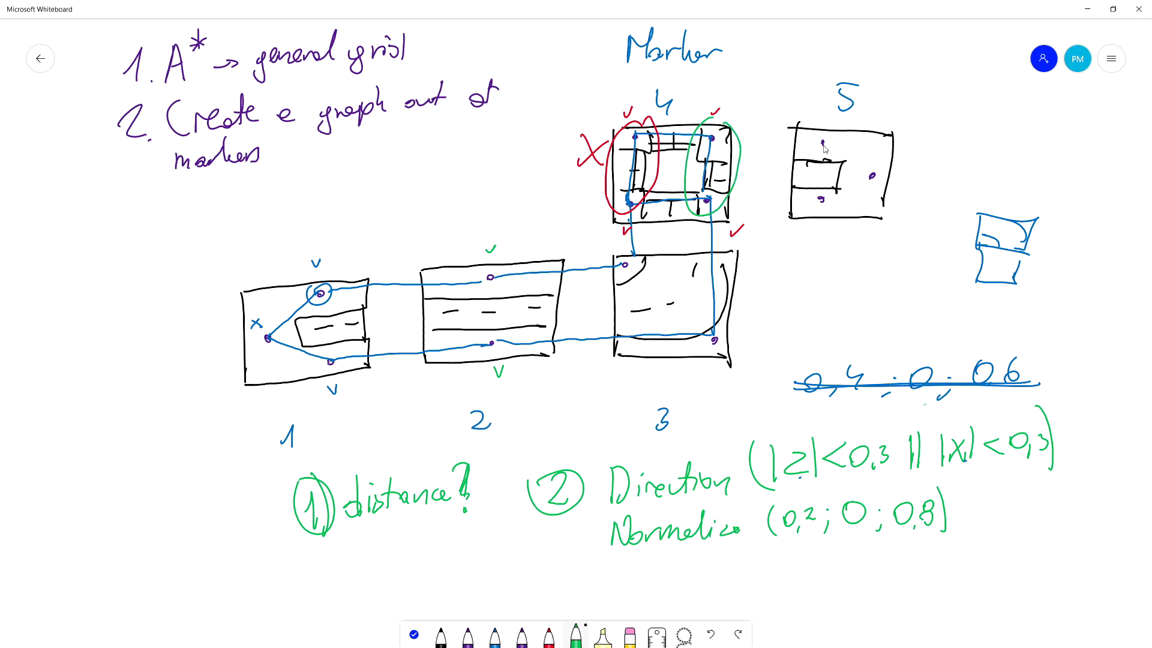
Handwrite in red below the Normalize note a circled 3 followed by "4 connection → sort → choose on 2 with shortest distance"
{"action": "left_click", "coordinate": [548, 635]}
{"action": "mouse_move", "coordinate": [309, 569]}
{"action": "left_mouse_down"}
{"action": "mouse_move", "coordinate": [320, 606]}
{"action": "mouse_move", "coordinate": [378, 572]}
{"action": "left_mouse_up"}
{"action": "mouse_move", "coordinate": [379, 556]}
{"action": "left_mouse_down"}
{"action": "mouse_move", "coordinate": [417, 583]}
{"action": "mouse_move", "coordinate": [428, 564]}
{"action": "mouse_move", "coordinate": [462, 574]}
{"action": "mouse_move", "coordinate": [488, 552]}
{"action": "mouse_move", "coordinate": [476, 560]}
{"action": "mouse_move", "coordinate": [566, 573]}
{"action": "left_mouse_up"}
{"action": "mouse_move", "coordinate": [558, 567]}
{"action": "left_mouse_down"}
{"action": "mouse_move", "coordinate": [559, 580]}
{"action": "mouse_move", "coordinate": [598, 585]}
{"action": "mouse_move", "coordinate": [647, 567]}
{"action": "left_mouse_up"}
{"action": "mouse_move", "coordinate": [652, 555]}
{"action": "left_mouse_down"}
{"action": "mouse_move", "coordinate": [652, 581]}
{"action": "mouse_move", "coordinate": [660, 562]}
{"action": "mouse_move", "coordinate": [698, 577]}
{"action": "mouse_move", "coordinate": [816, 579]}
{"action": "left_mouse_up"}
{"action": "left_click_drag", "start_coordinate": [845, 573], "coordinate": [866, 581]}
{"action": "mouse_move", "coordinate": [887, 557]}
{"action": "left_mouse_down"}
{"action": "mouse_move", "coordinate": [914, 580]}
{"action": "mouse_move", "coordinate": [960, 569]}
{"action": "mouse_move", "coordinate": [978, 555]}
{"action": "left_mouse_up"}
{"action": "mouse_move", "coordinate": [976, 548]}
{"action": "left_mouse_down"}
{"action": "mouse_move", "coordinate": [978, 580]}
{"action": "mouse_move", "coordinate": [986, 575]}
{"action": "left_mouse_up"}
{"action": "mouse_move", "coordinate": [990, 547]}
{"action": "left_mouse_down"}
{"action": "mouse_move", "coordinate": [998, 571]}
{"action": "mouse_move", "coordinate": [1021, 580]}
{"action": "left_mouse_up"}
{"action": "left_click_drag", "start_coordinate": [1045, 538], "coordinate": [1060, 570]}
{"action": "left_click_drag", "start_coordinate": [1063, 561], "coordinate": [1087, 563]}
{"action": "mouse_move", "coordinate": [1092, 533]}
{"action": "left_mouse_down"}
{"action": "mouse_move", "coordinate": [1095, 567]}
{"action": "mouse_move", "coordinate": [1104, 547]}
{"action": "left_mouse_up"}
{"action": "left_click_drag", "start_coordinate": [1103, 559], "coordinate": [1121, 568]}
{"action": "left_click_drag", "start_coordinate": [1122, 542], "coordinate": [1132, 559]}
{"action": "left_click_drag", "start_coordinate": [765, 608], "coordinate": [781, 619]}
{"action": "mouse_move", "coordinate": [787, 612]}
{"action": "left_mouse_down"}
{"action": "mouse_move", "coordinate": [790, 627]}
{"action": "mouse_move", "coordinate": [827, 605]}
{"action": "left_mouse_up"}
{"action": "left_click_drag", "start_coordinate": [839, 609], "coordinate": [845, 623]}
{"action": "left_click_drag", "start_coordinate": [847, 620], "coordinate": [874, 620]}
{"action": "left_click_drag", "start_coordinate": [877, 613], "coordinate": [887, 618]}
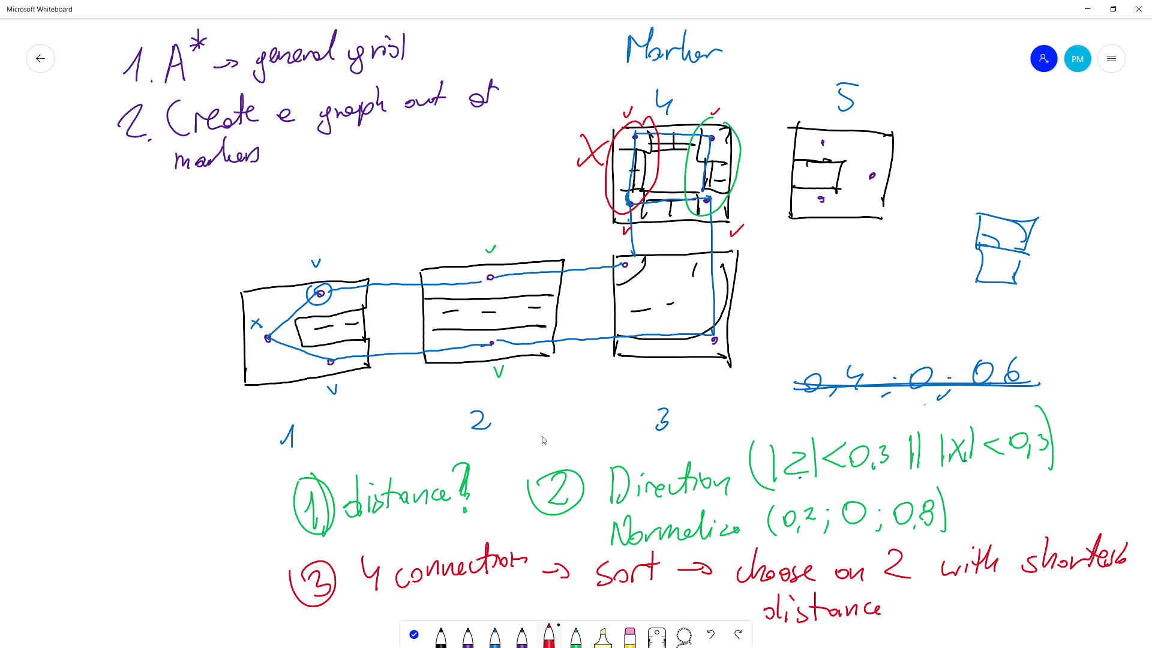
Connect tile 4's green-circled markers to tile 5 in blue and join tile 5's upper and lower markers to its end marker
{"action": "left_click", "coordinate": [495, 636]}
{"action": "left_click_drag", "start_coordinate": [717, 136], "coordinate": [821, 142]}
{"action": "left_click_drag", "start_coordinate": [820, 140], "coordinate": [719, 134]}
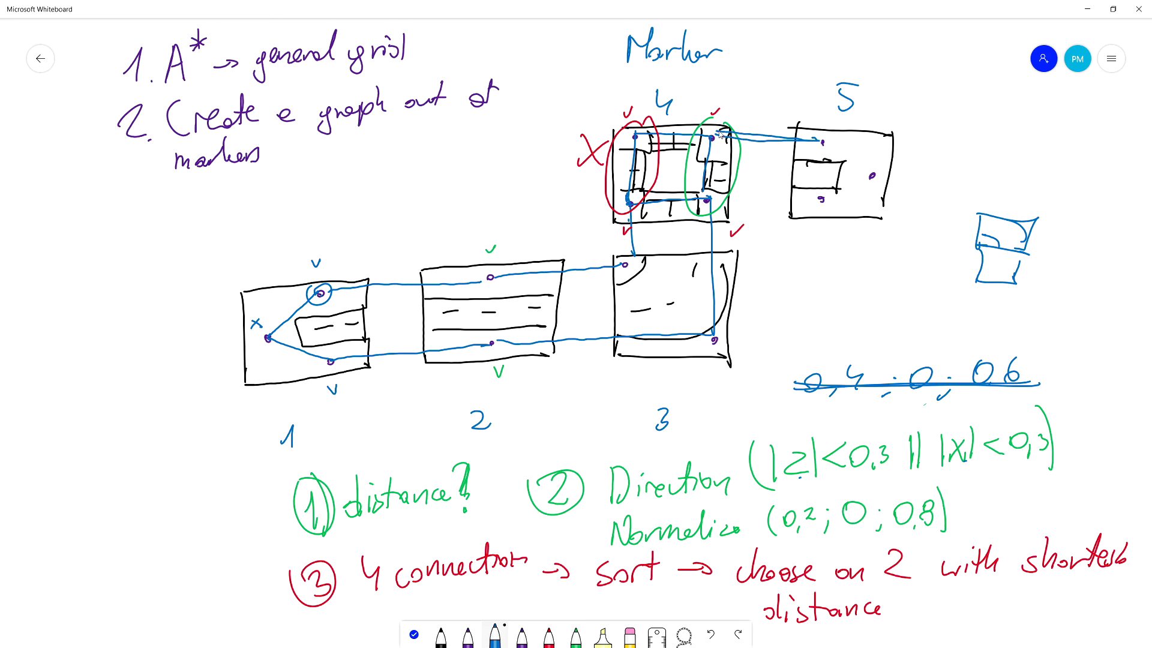
{"action": "mouse_move", "coordinate": [709, 198]}
{"action": "left_mouse_down"}
{"action": "mouse_move", "coordinate": [818, 199]}
{"action": "mouse_move", "coordinate": [716, 198]}
{"action": "left_mouse_up"}
{"action": "left_click_drag", "start_coordinate": [822, 142], "coordinate": [873, 175]}
Highlight in pink the marker connections running through tiles 1, 2 and 3
{"action": "key", "text": "h"}
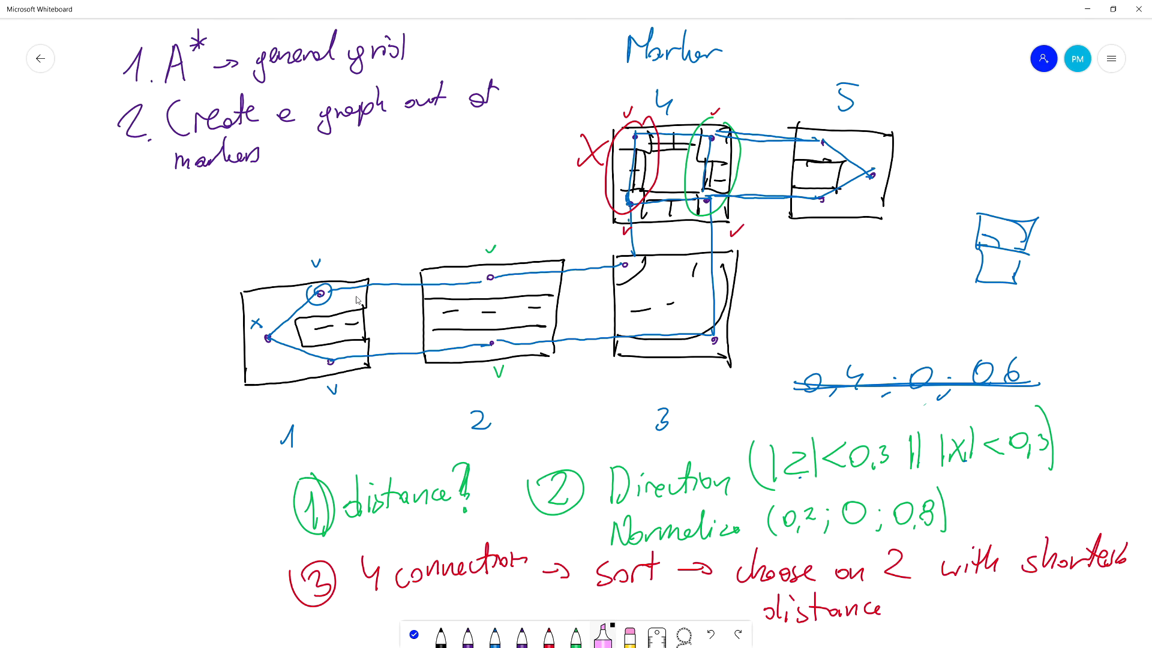
{"action": "mouse_move", "coordinate": [267, 338]}
{"action": "left_mouse_down"}
{"action": "mouse_move", "coordinate": [321, 291]}
{"action": "mouse_move", "coordinate": [279, 340]}
{"action": "mouse_move", "coordinate": [333, 362]}
{"action": "left_mouse_up"}
{"action": "left_click_drag", "start_coordinate": [321, 291], "coordinate": [485, 273]}
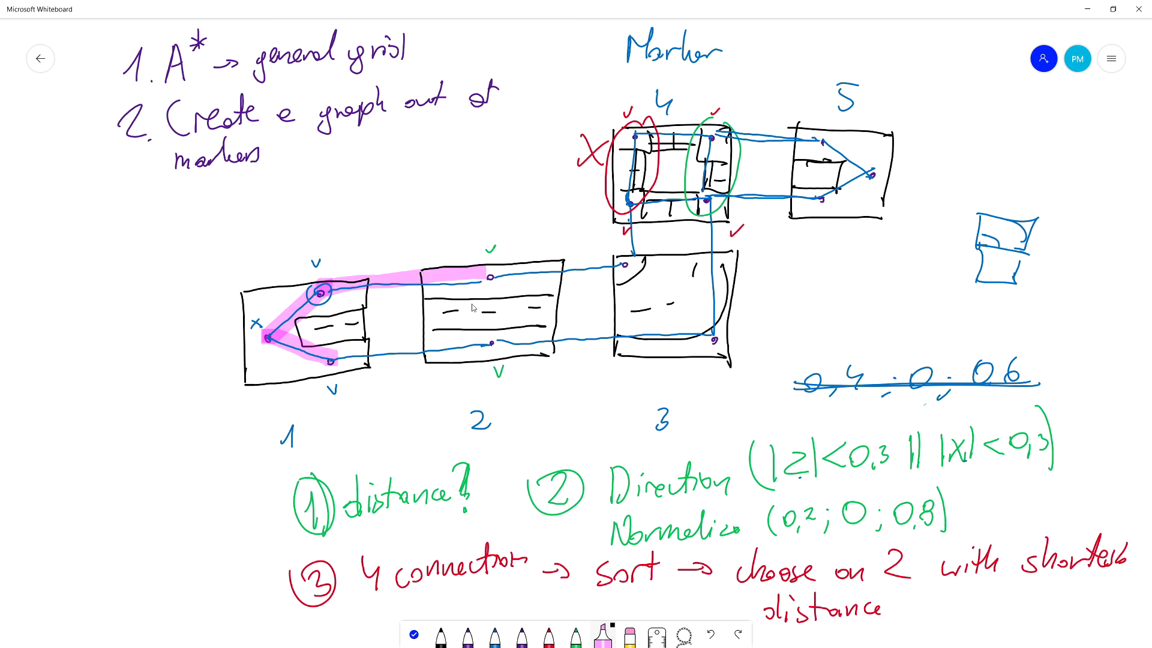
{"action": "left_click_drag", "start_coordinate": [332, 360], "coordinate": [495, 342]}
{"action": "left_click_drag", "start_coordinate": [479, 273], "coordinate": [624, 265]}
{"action": "left_click_drag", "start_coordinate": [487, 343], "coordinate": [718, 330]}
Highlight in pink the two links between tiles 3 and 4 and the rectangle joining tile 4's markers
{"action": "left_click_drag", "start_coordinate": [630, 204], "coordinate": [627, 264]}
{"action": "left_click_drag", "start_coordinate": [708, 202], "coordinate": [711, 333]}
{"action": "left_click_drag", "start_coordinate": [629, 202], "coordinate": [709, 198]}
{"action": "mouse_move", "coordinate": [633, 130]}
{"action": "left_mouse_down"}
{"action": "mouse_move", "coordinate": [629, 204]}
{"action": "mouse_move", "coordinate": [701, 135]}
{"action": "mouse_move", "coordinate": [694, 191]}
{"action": "left_mouse_up"}
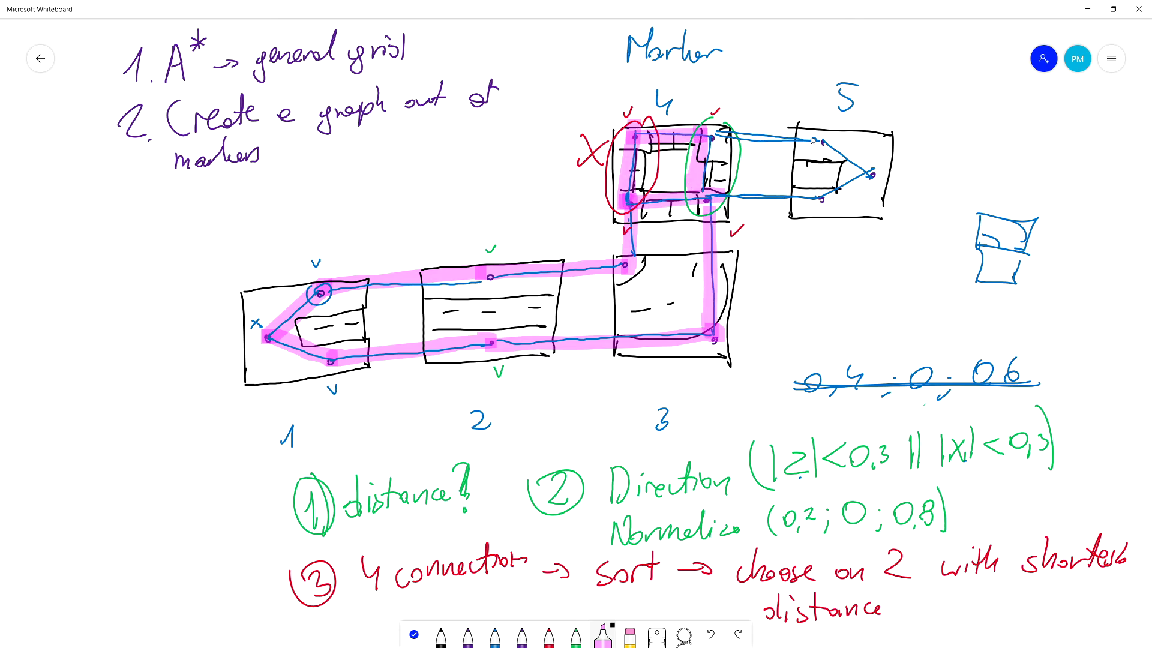
Highlight in pink both connections from tile 4 to tile 5 and the lines meeting at tile 5's end marker
{"action": "left_click_drag", "start_coordinate": [699, 130], "coordinate": [823, 142]}
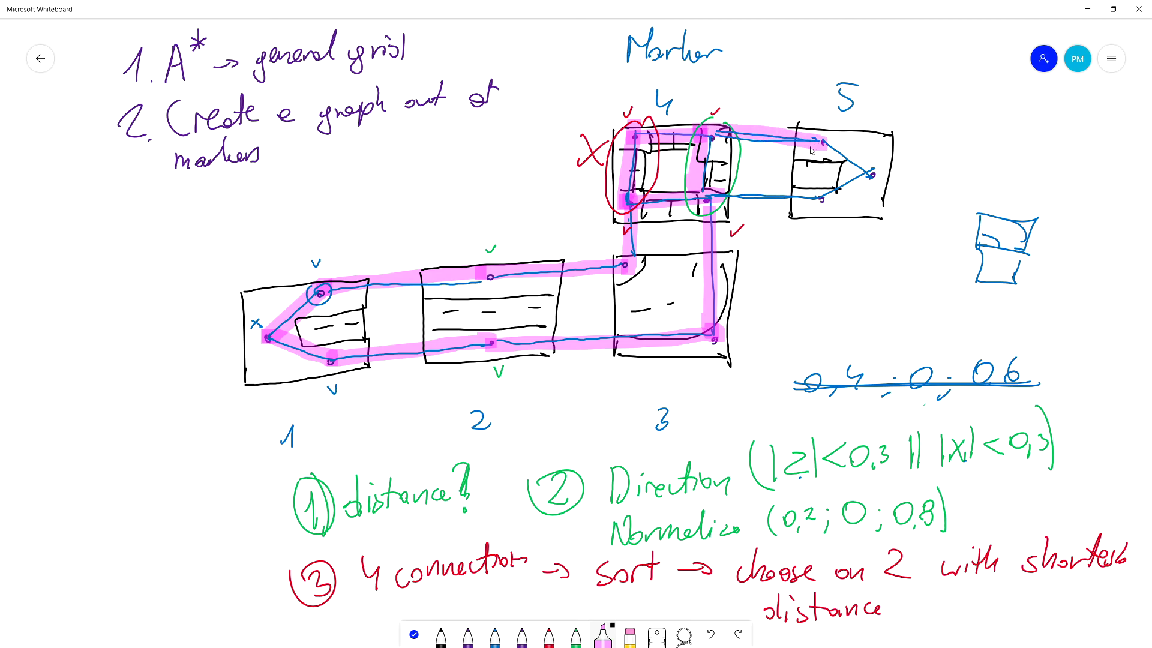
{"action": "left_click_drag", "start_coordinate": [719, 192], "coordinate": [822, 200]}
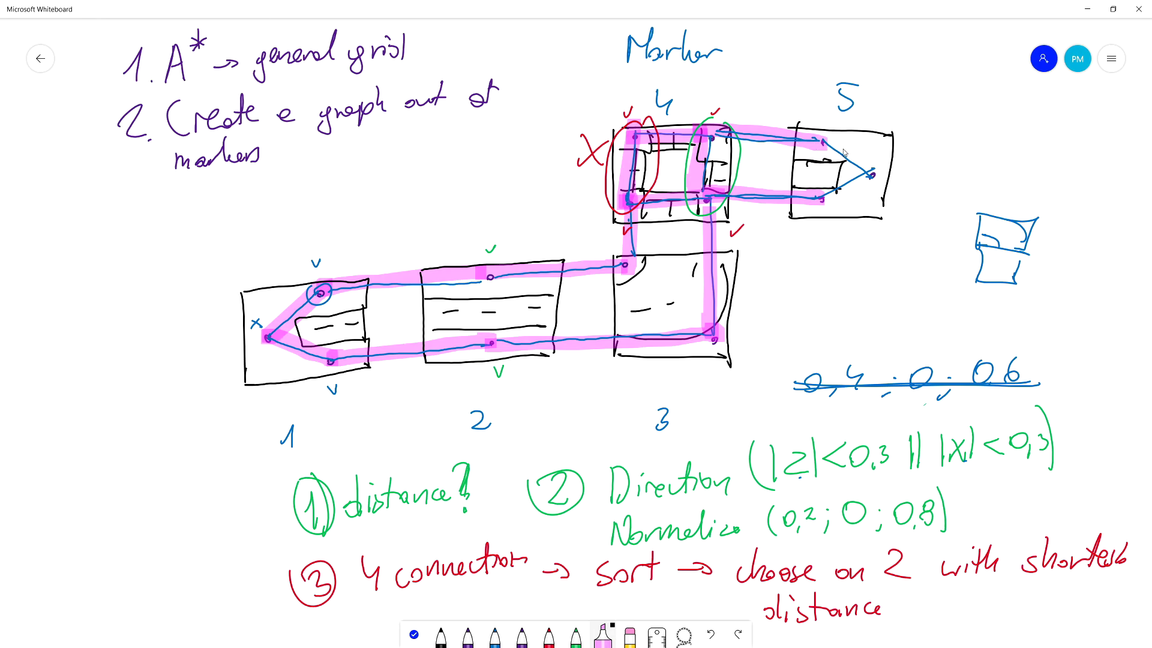
{"action": "left_click_drag", "start_coordinate": [820, 139], "coordinate": [874, 174]}
{"action": "left_click_drag", "start_coordinate": [817, 197], "coordinate": [873, 174]}
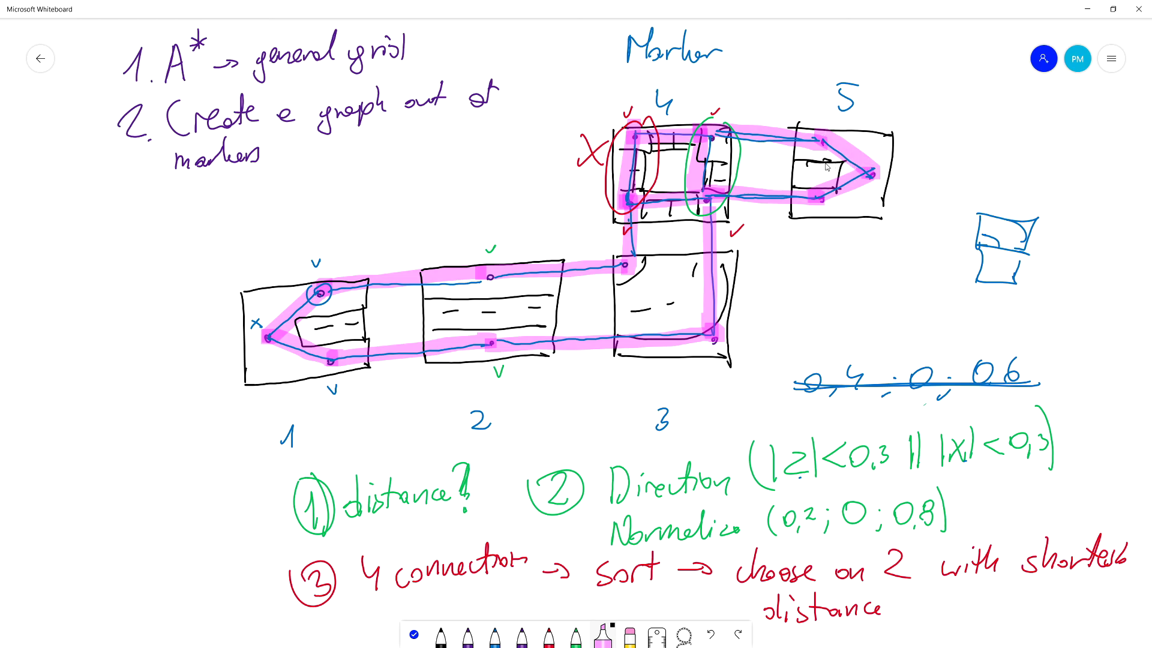
Draw a black stick figure next to tile 1, outside its closed end
{"action": "left_click", "coordinate": [441, 635]}
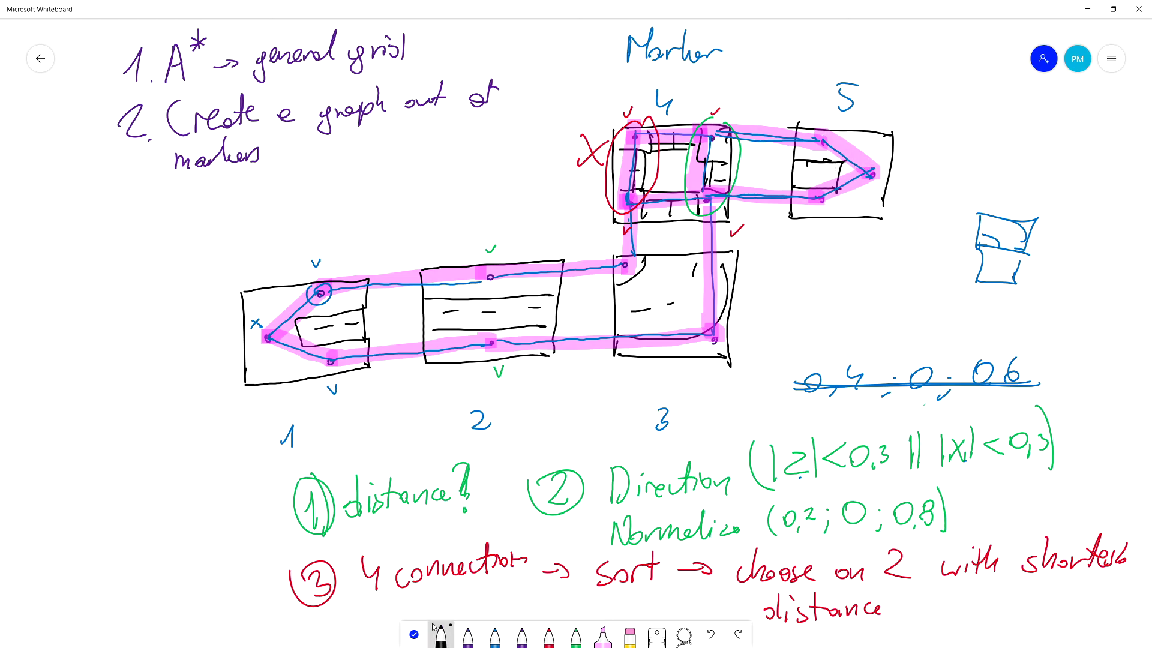
{"action": "left_click_drag", "start_coordinate": [192, 296], "coordinate": [190, 298]}
{"action": "left_click_drag", "start_coordinate": [191, 313], "coordinate": [183, 346]}
{"action": "mouse_move", "coordinate": [191, 331]}
{"action": "left_mouse_down"}
{"action": "mouse_move", "coordinate": [200, 345]}
{"action": "mouse_move", "coordinate": [183, 326]}
{"action": "left_mouse_up"}
{"action": "left_click_drag", "start_coordinate": [193, 331], "coordinate": [203, 316]}
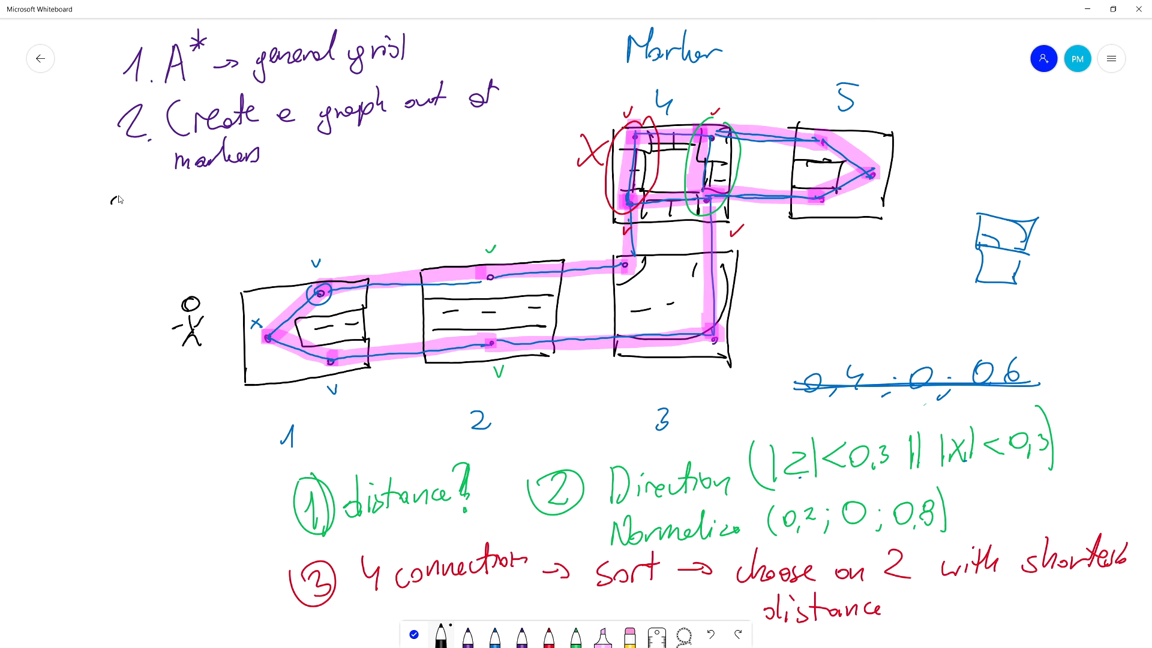
Handwrite "3. A* new graph" in black as the third list item below the markers note
{"action": "left_click", "coordinate": [151, 229]}
{"action": "mouse_move", "coordinate": [117, 195]}
{"action": "left_mouse_down"}
{"action": "mouse_move", "coordinate": [118, 231]}
{"action": "mouse_move", "coordinate": [190, 230]}
{"action": "mouse_move", "coordinate": [197, 211]}
{"action": "left_mouse_up"}
{"action": "left_click_drag", "start_coordinate": [202, 188], "coordinate": [210, 203]}
{"action": "mouse_move", "coordinate": [211, 191]}
{"action": "left_mouse_down"}
{"action": "mouse_move", "coordinate": [196, 202]}
{"action": "mouse_move", "coordinate": [217, 195]}
{"action": "mouse_move", "coordinate": [251, 223]}
{"action": "mouse_move", "coordinate": [262, 215]}
{"action": "left_mouse_up"}
{"action": "left_click_drag", "start_coordinate": [294, 211], "coordinate": [282, 231]}
{"action": "mouse_move", "coordinate": [293, 216]}
{"action": "left_mouse_down"}
{"action": "mouse_move", "coordinate": [318, 209]}
{"action": "mouse_move", "coordinate": [324, 228]}
{"action": "left_mouse_up"}
{"action": "mouse_move", "coordinate": [337, 183]}
{"action": "left_mouse_down"}
{"action": "mouse_move", "coordinate": [337, 210]}
{"action": "mouse_move", "coordinate": [349, 212]}
{"action": "left_mouse_up"}
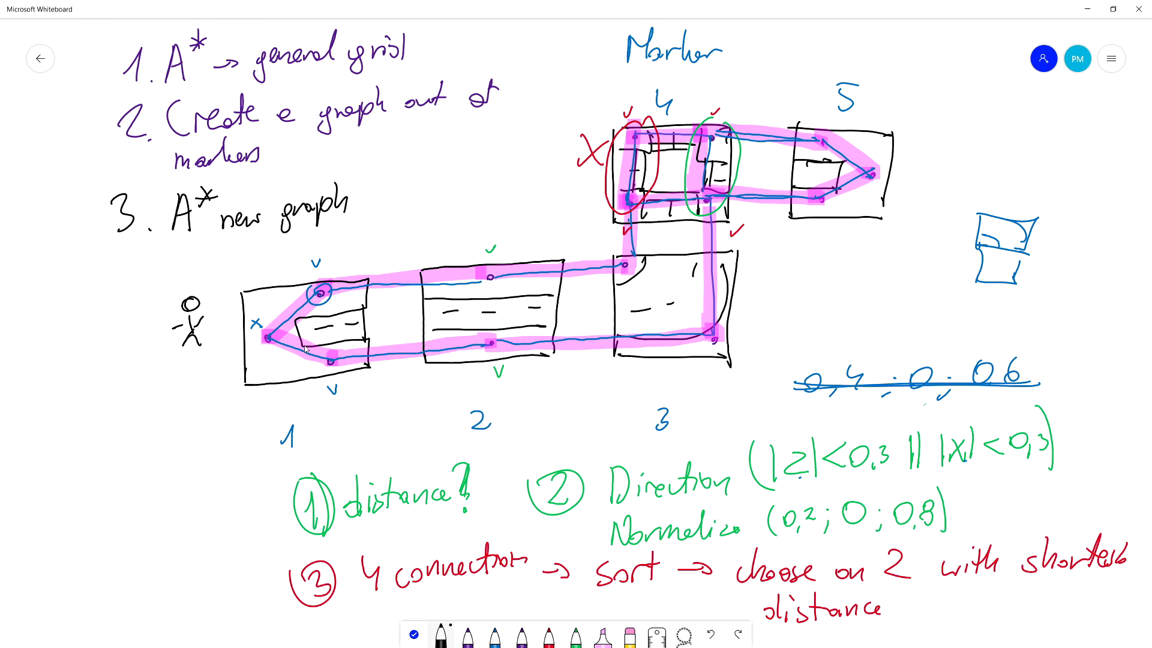
Mark the path's two endpoints, tile 1's X marker and tile 5's end marker, with black dots
{"action": "left_click", "coordinate": [265, 335]}
{"action": "left_click", "coordinate": [872, 170]}
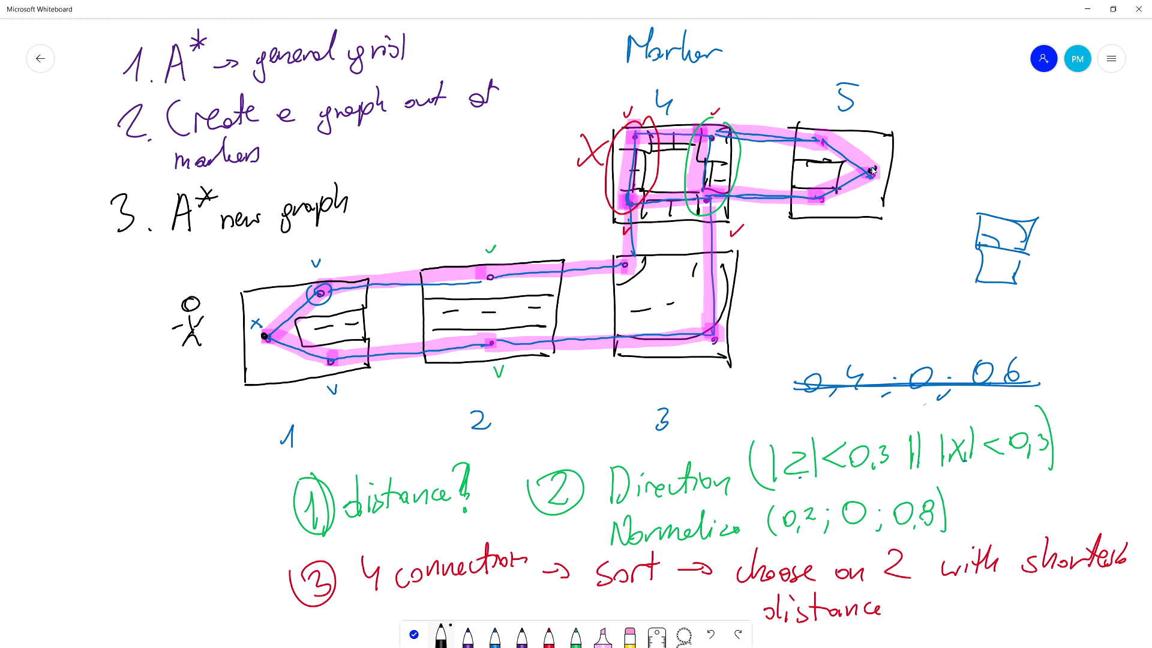